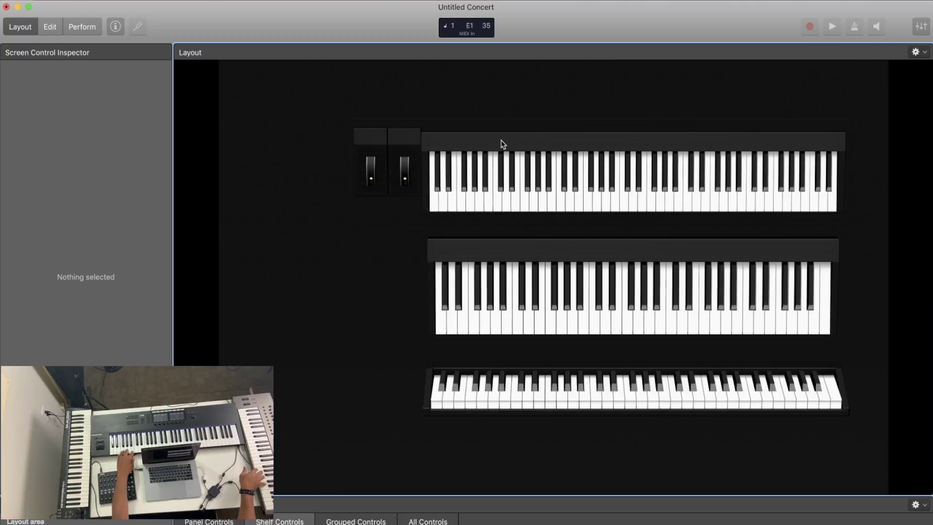
Step: Assign the upper 76-key on-screen keyboard to the Impact LX49+ on MIDI channel 2
click(521, 149)
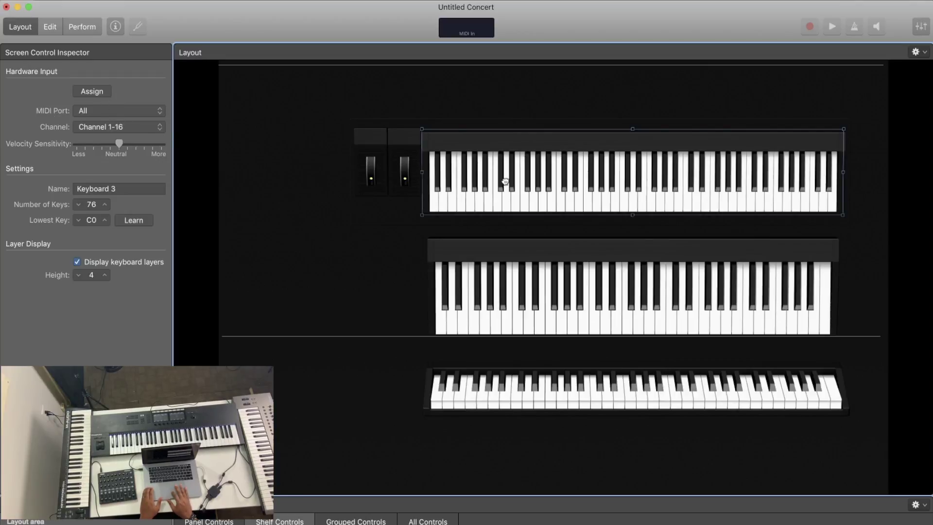
click(97, 94)
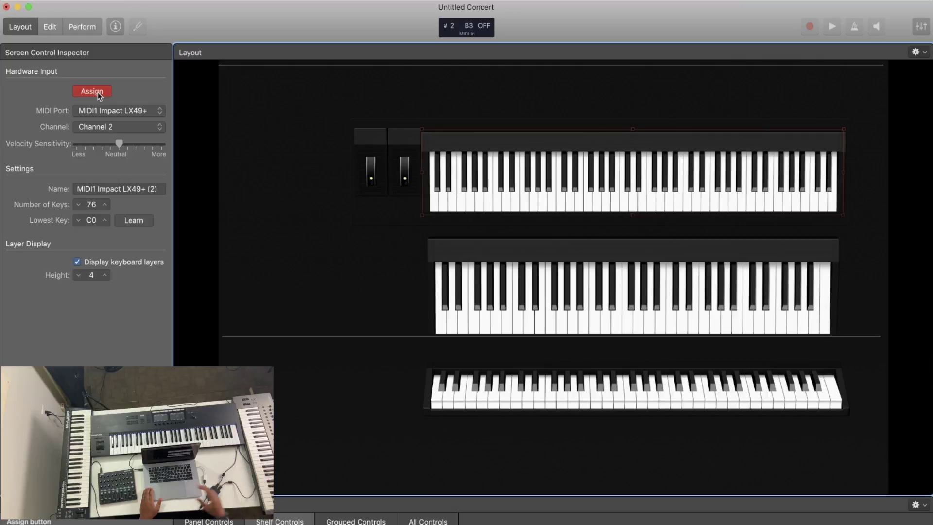
click(97, 93)
Step: Assign the middle on-screen keyboard to the Keystation 49es on channel 3 and the lower one to the KOMPLETE KONTROL on channel 1
click(511, 272)
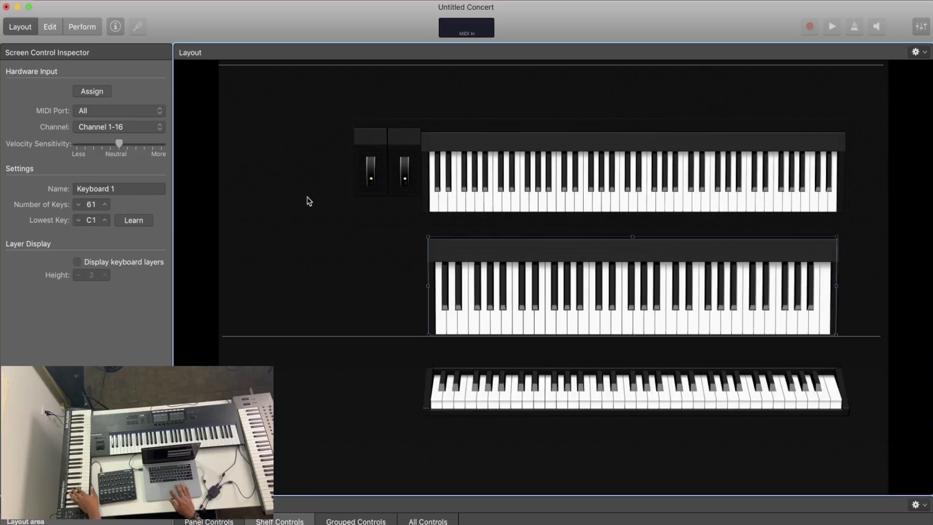
click(92, 91)
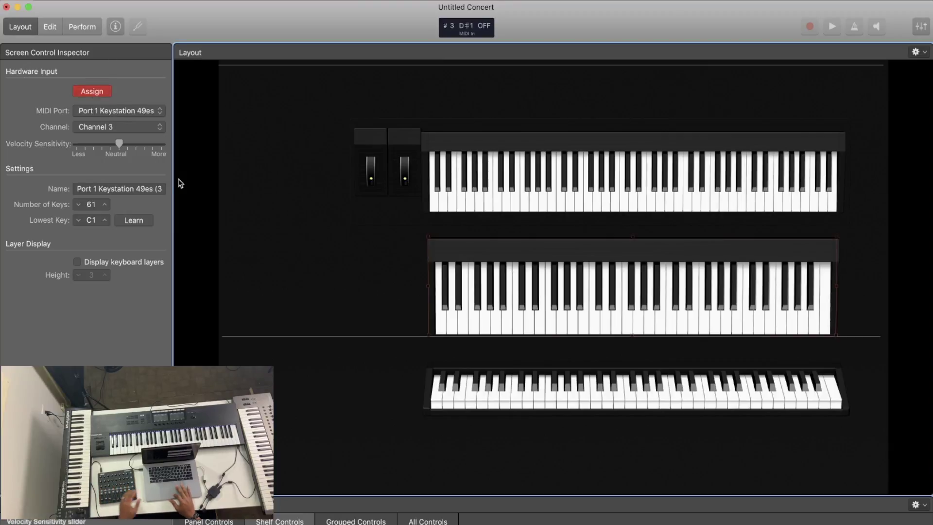
click(574, 393)
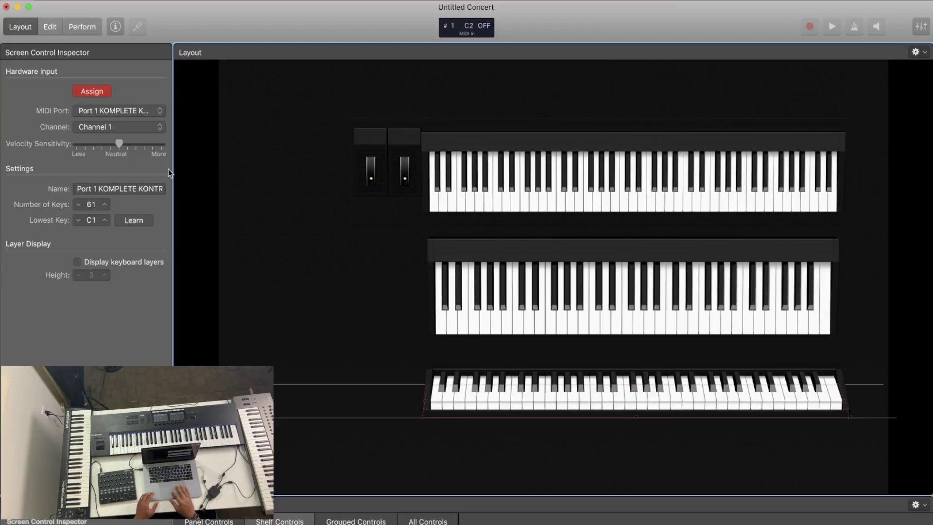
click(103, 91)
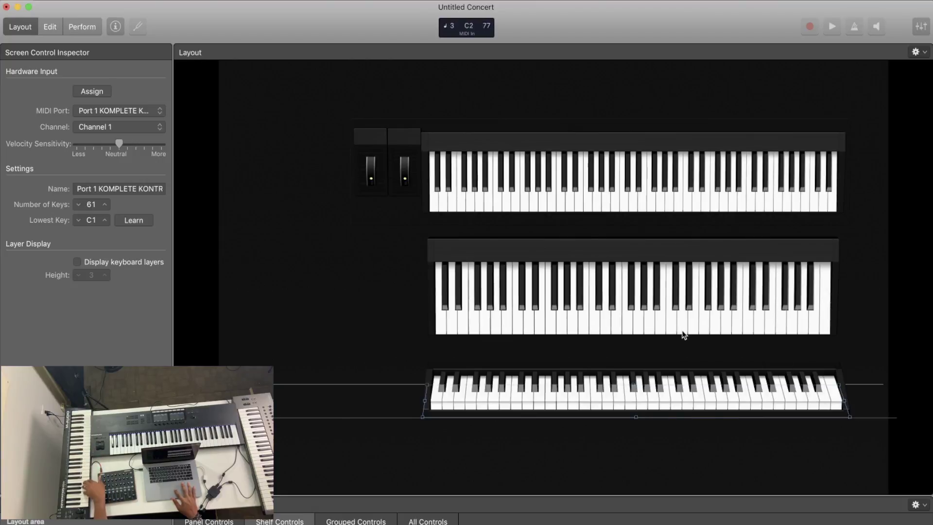
click(644, 392)
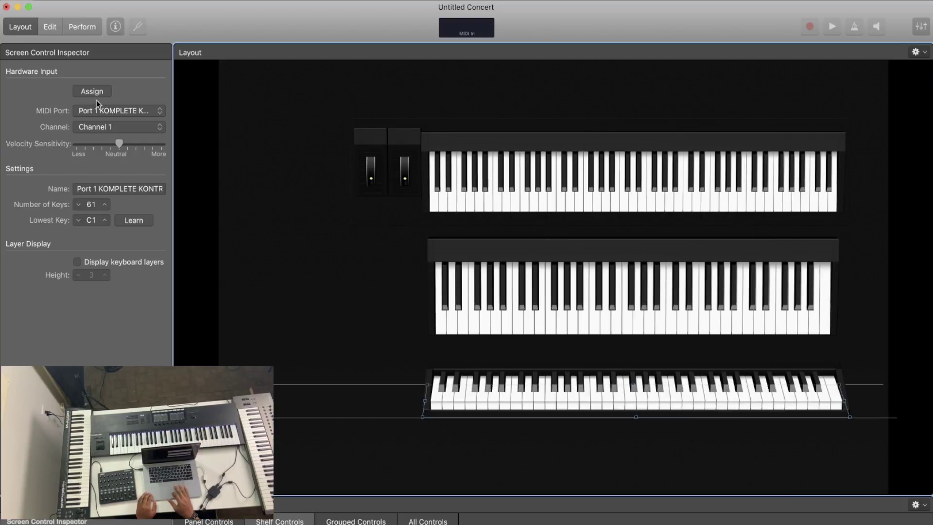
Step: Switch to editing the patch and delete its existing E-Piano and RetroSyn channel strips
click(50, 28)
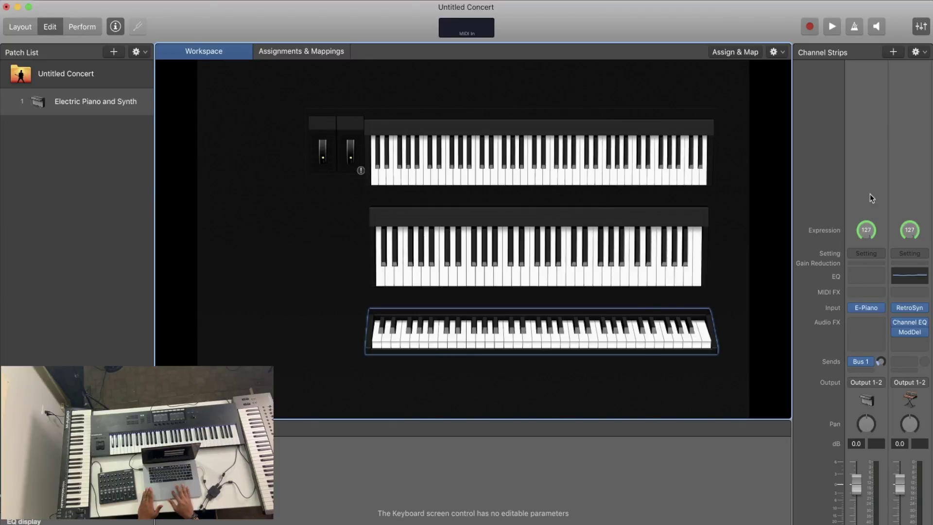
click(874, 126)
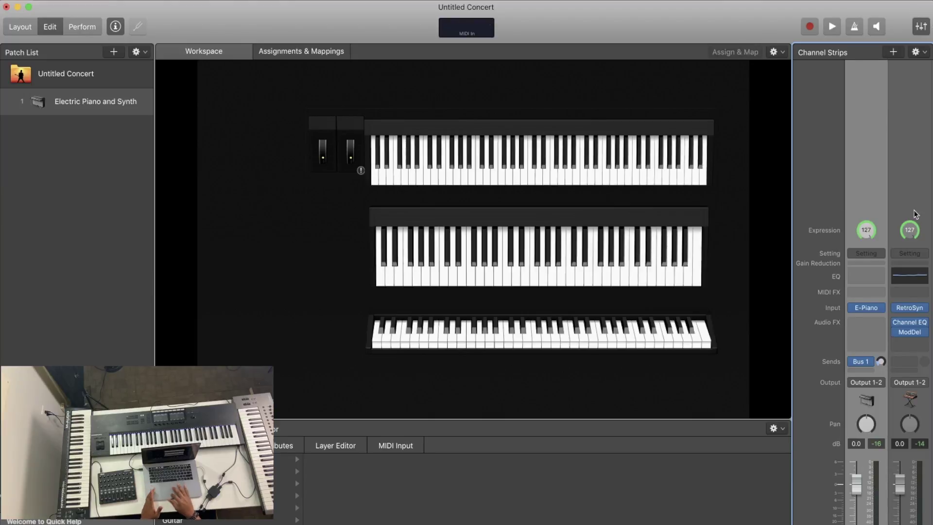
scroll(882, 147, right, 2)
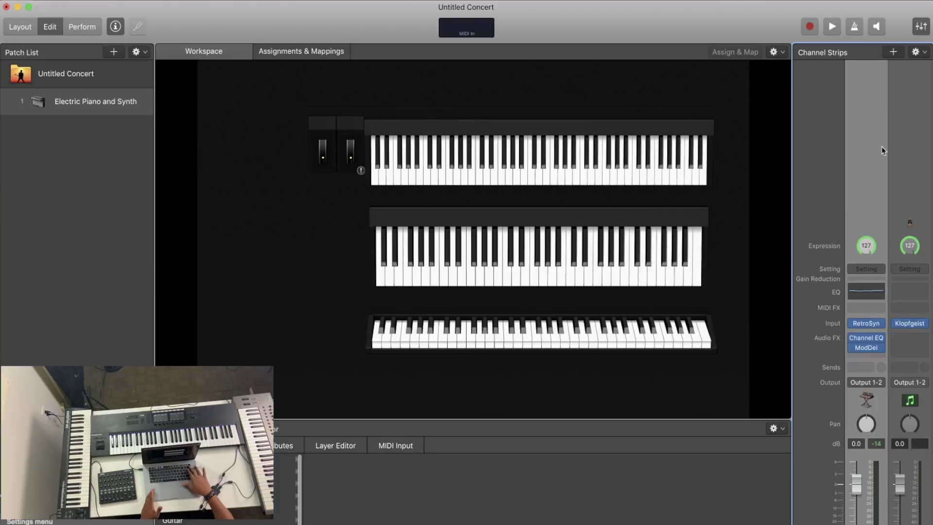
scroll(881, 147, right, 1)
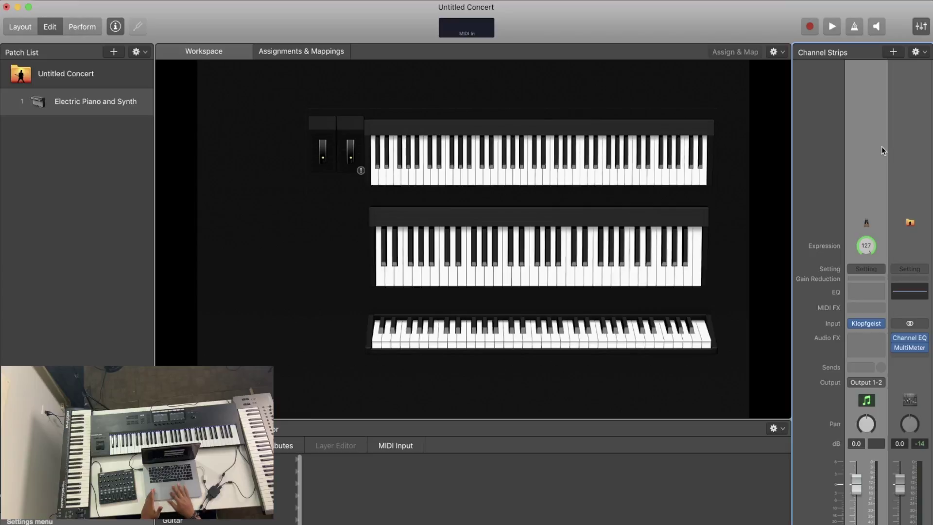
Step: Create an instrument channel strip with MIDI input Port 1 Keystation 49es (3) and Output 1-2
click(894, 52)
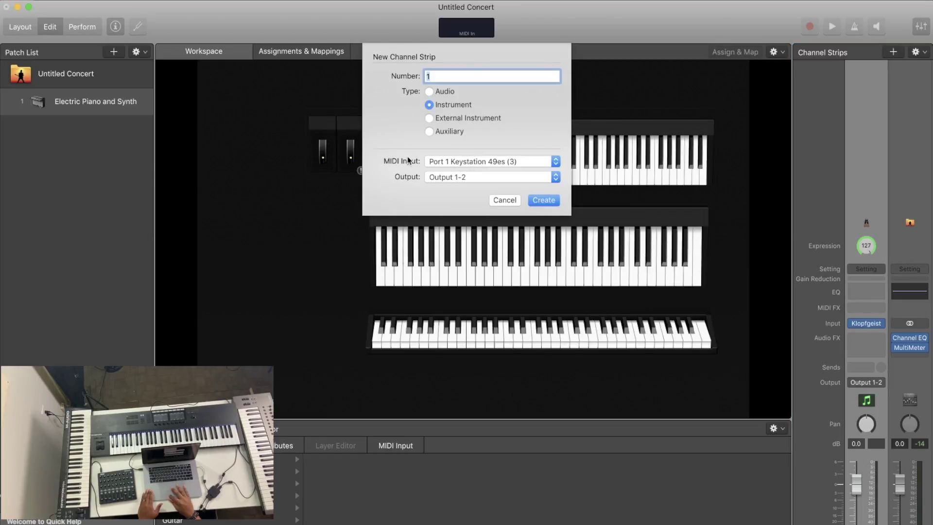
click(458, 162)
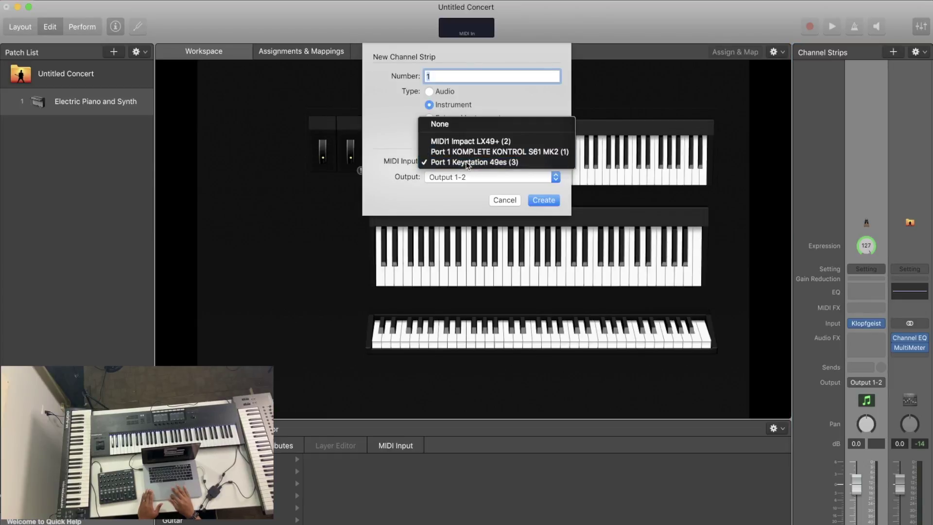
click(466, 163)
click(545, 201)
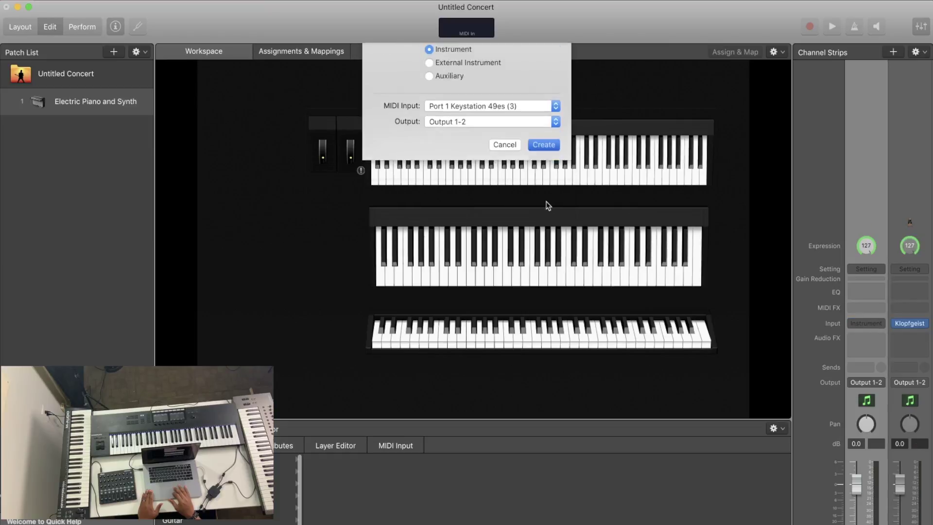
Step: Load the Alchemy instrument on the new Keystation channel strip and close its plug-in window
click(866, 323)
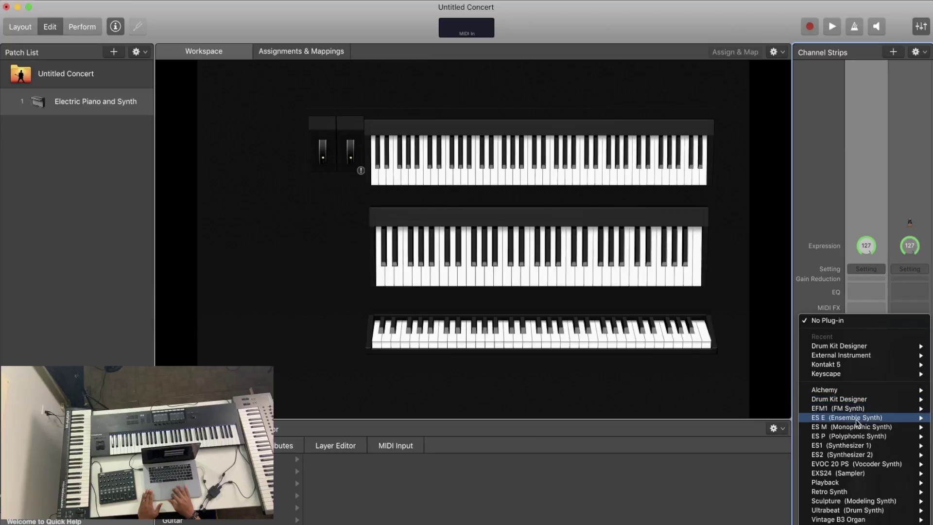
mouse_move(856, 392)
click(765, 390)
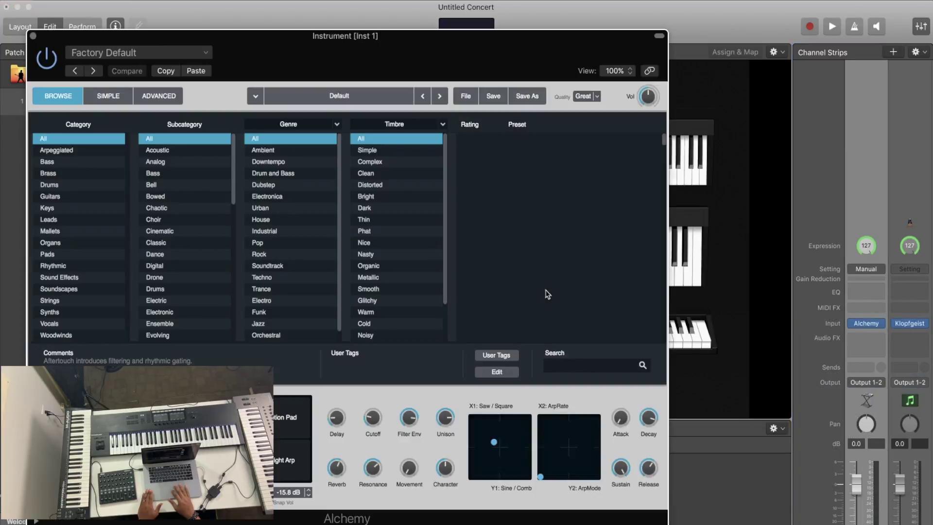
click(33, 36)
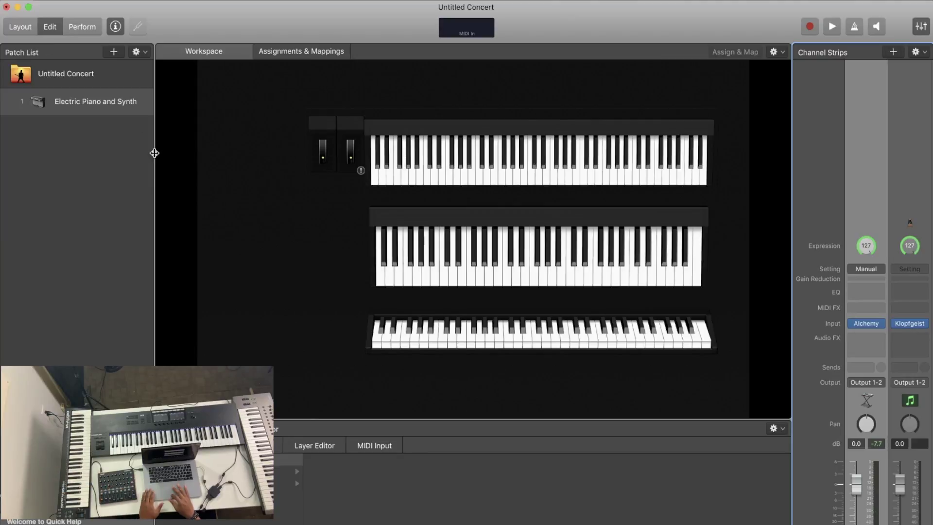
Step: Create a second instrument channel strip with MIDI input Port 1 KOMPLETE KONTROL S61 MK2 (1)
click(892, 52)
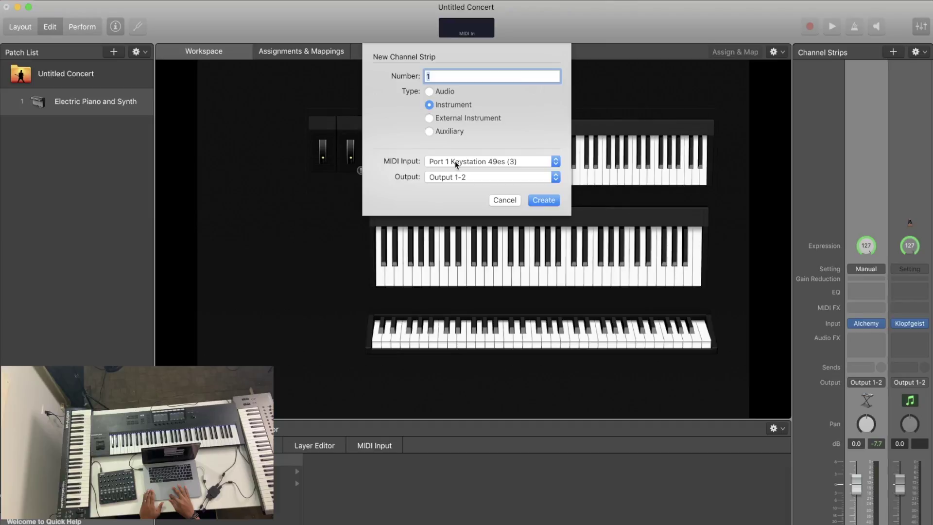
click(456, 164)
click(458, 152)
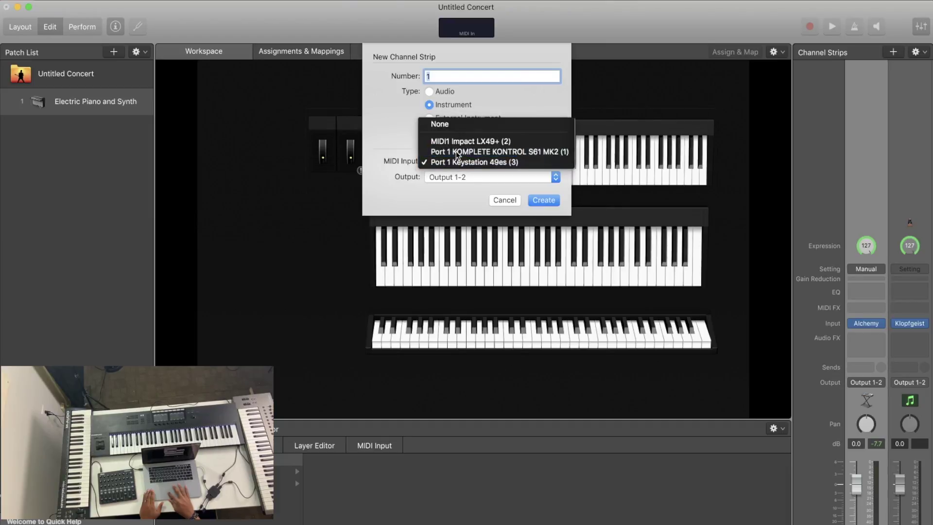
click(542, 201)
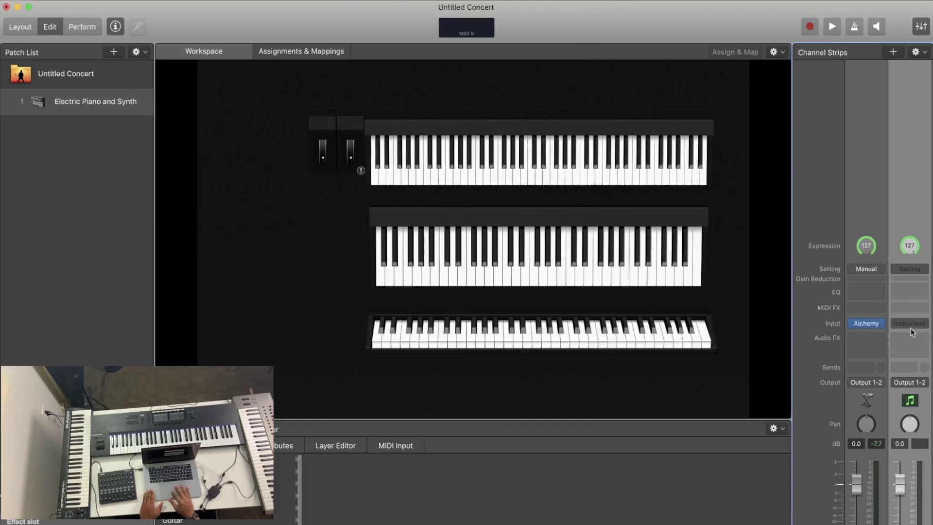
Step: Load Vintage Electric Piano on the KOMPLETE KONTROL channel strip and close its plug-in window
click(910, 323)
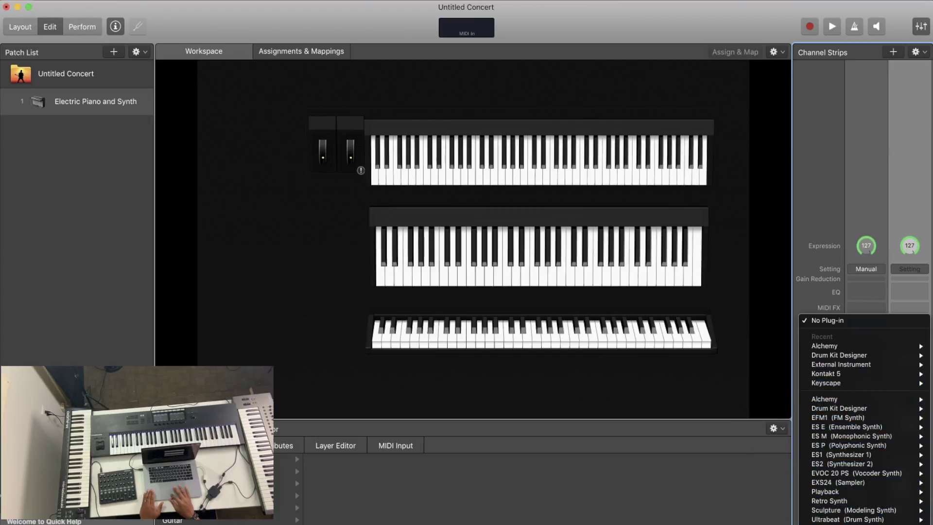
key(Escape)
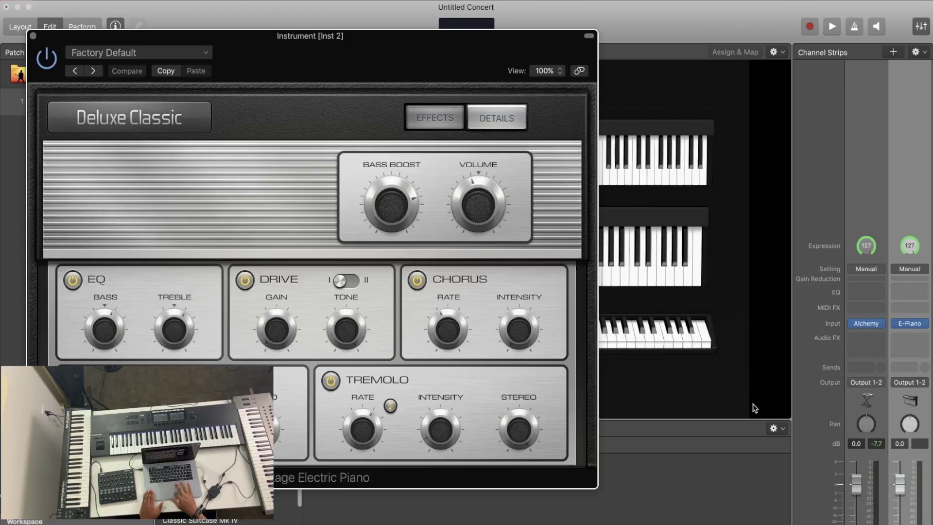
click(33, 36)
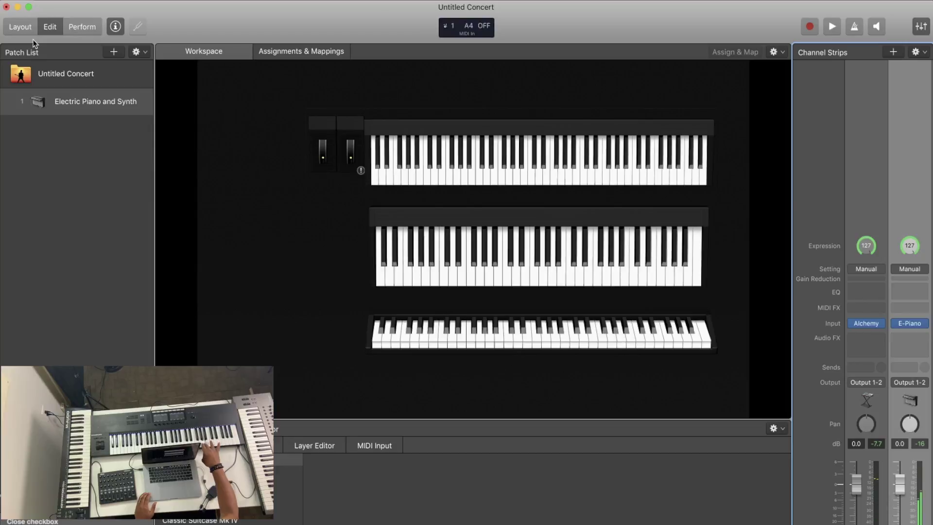
Step: Create a third instrument channel strip with MIDI input MIDI1 Impact LX49+ (2)
click(892, 52)
click(471, 164)
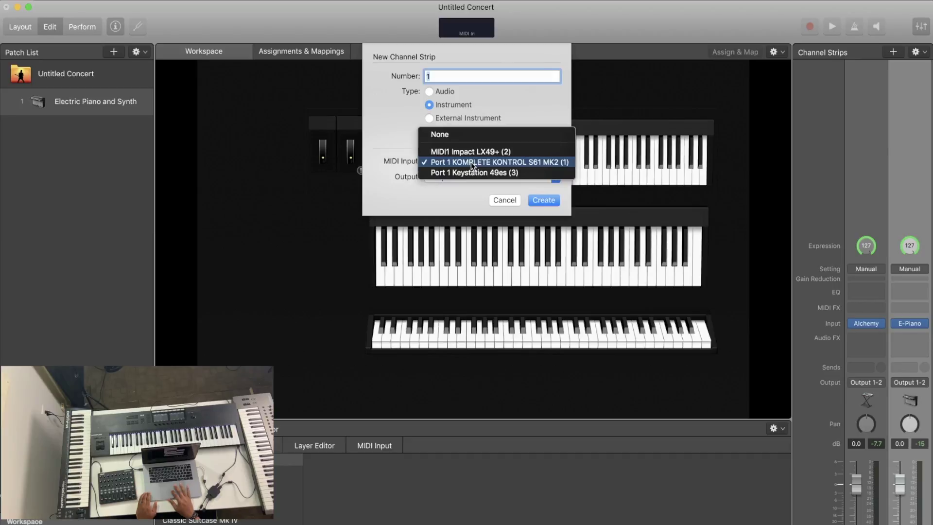
click(472, 152)
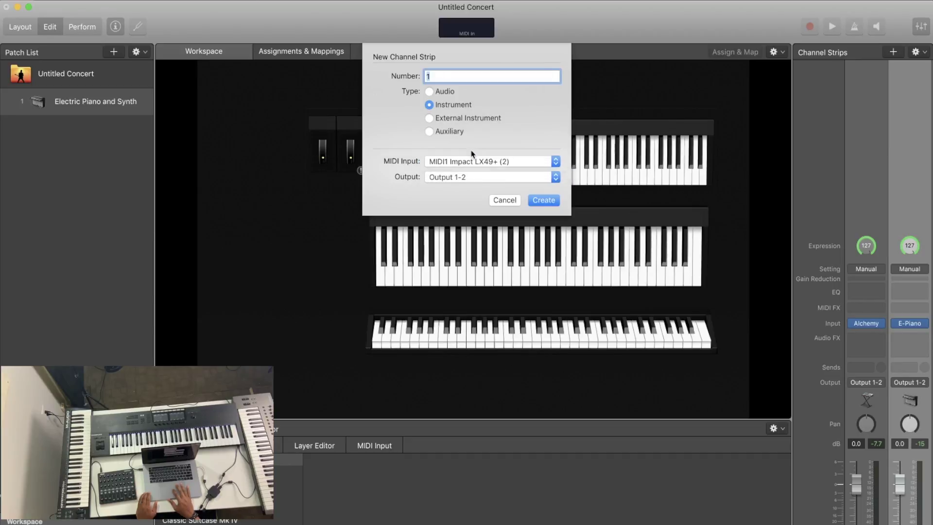
click(553, 202)
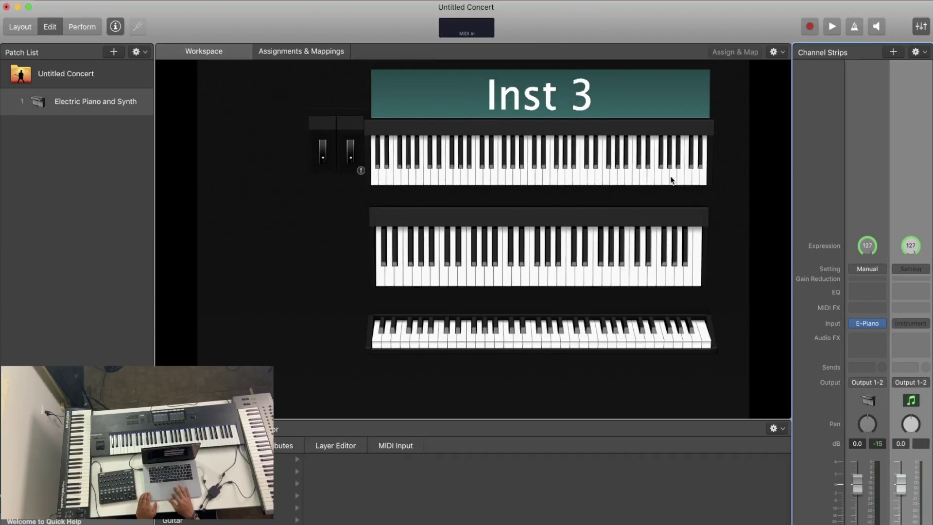
Step: Load the stereo Retro Synth on the Impact LX49+ channel strip and close its plug-in window
click(910, 323)
mouse_move(856, 351)
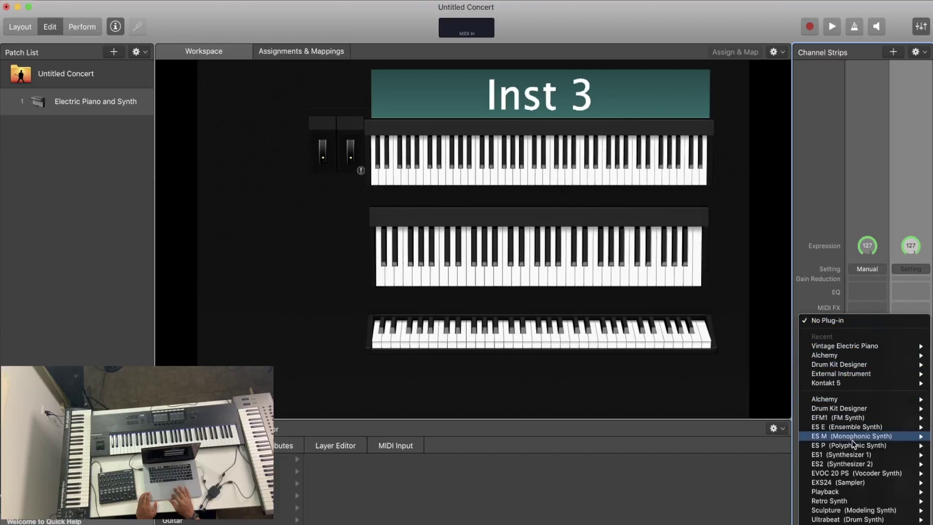
mouse_move(843, 504)
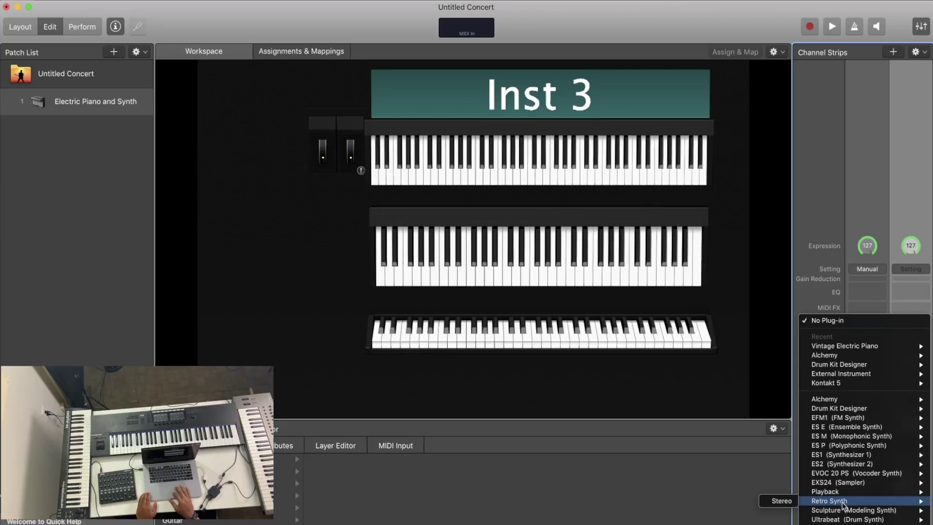
click(781, 501)
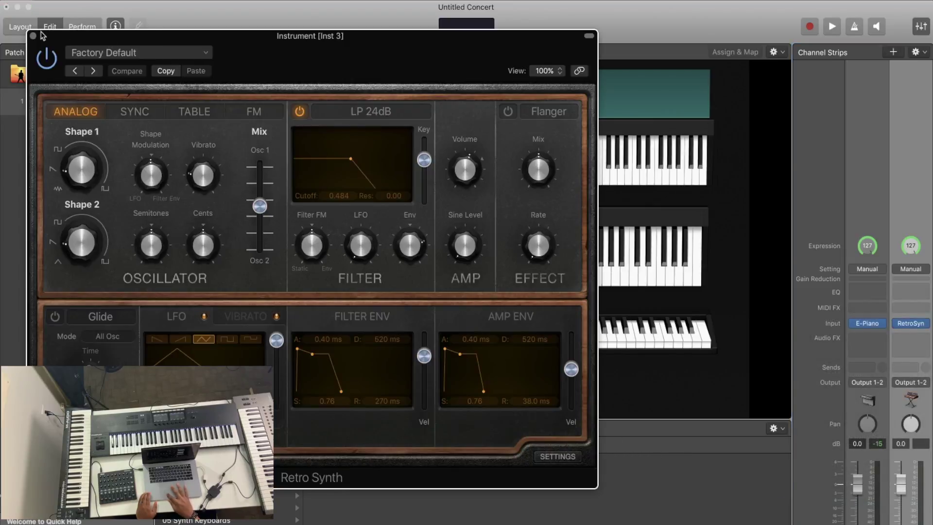
click(33, 35)
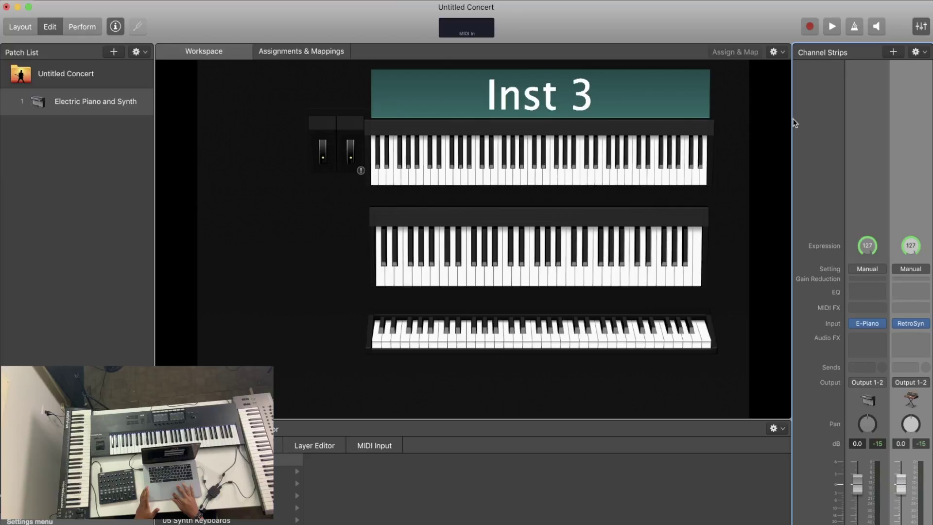
Step: Widen the channel strip view to show every strip and go through the Alchemy, E-Piano and RetroSyn strips one by one
drag(791, 120, 564, 122)
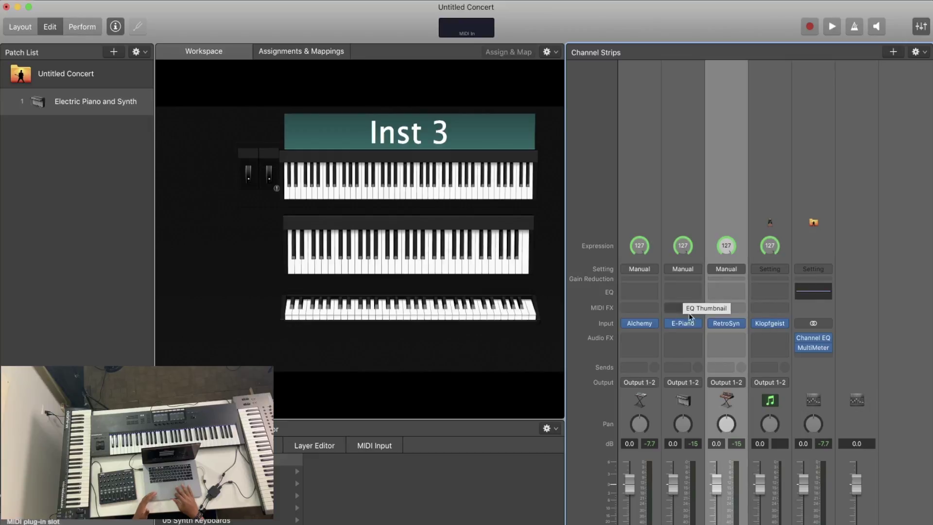
click(681, 184)
click(634, 165)
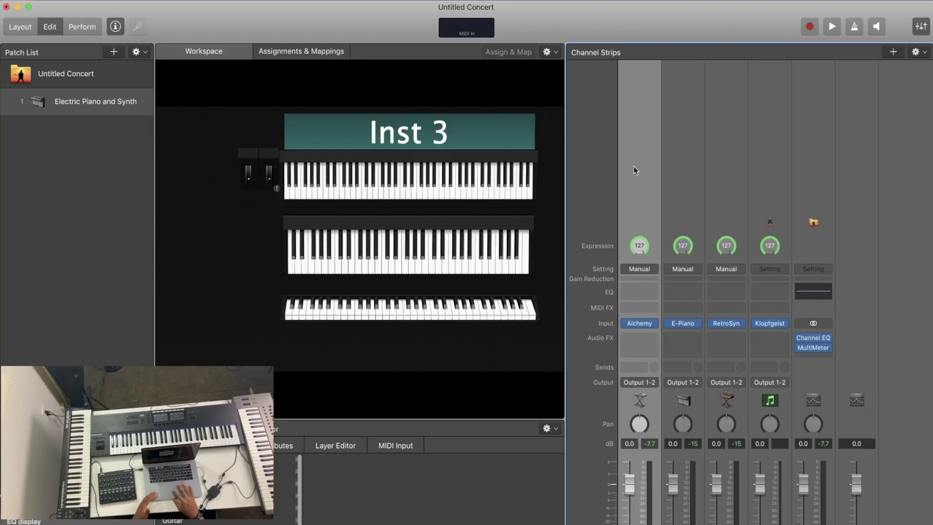
click(686, 175)
click(721, 178)
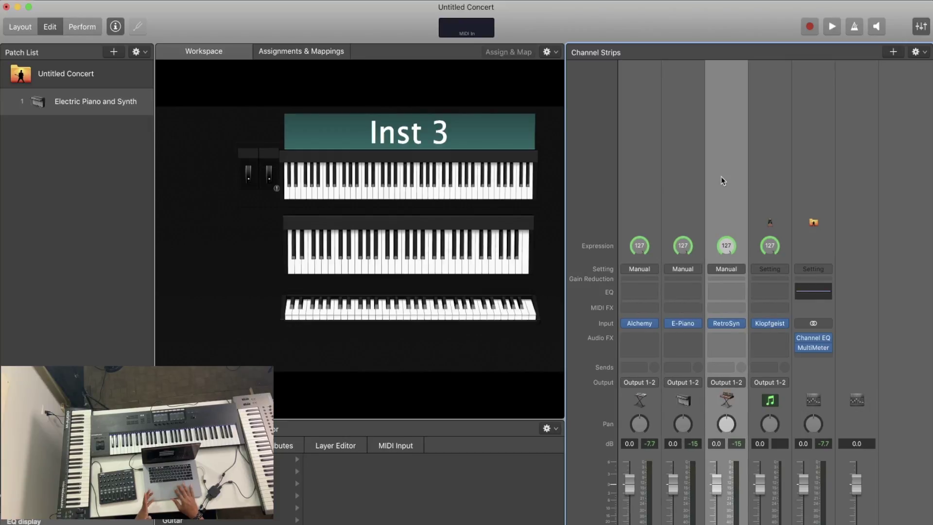
click(688, 186)
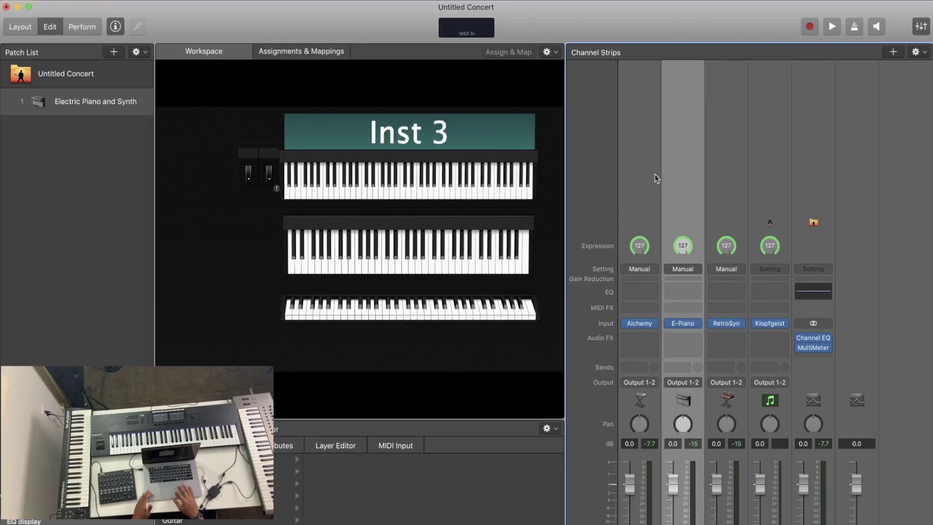
click(654, 178)
click(679, 194)
click(722, 202)
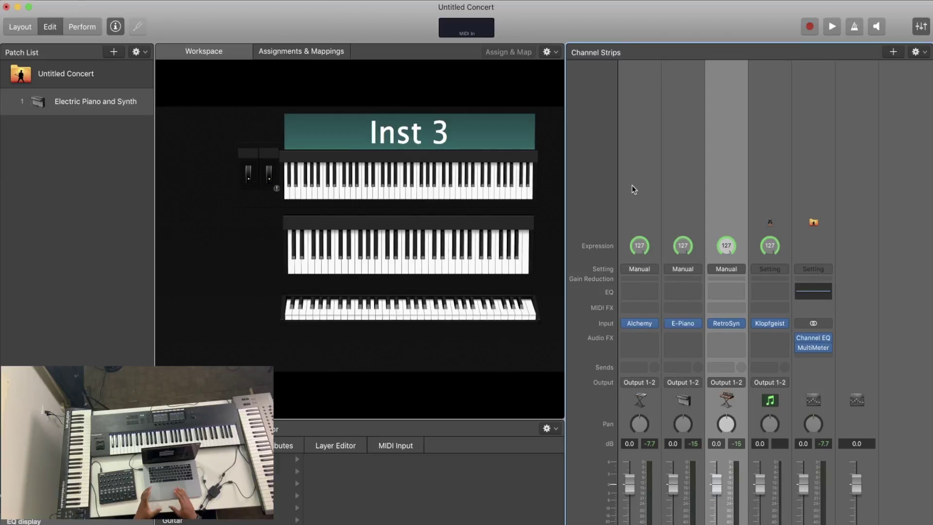
Step: Select the Alchemy channel strip and review the instruments assigned to the three keyboard strips
click(680, 186)
click(651, 183)
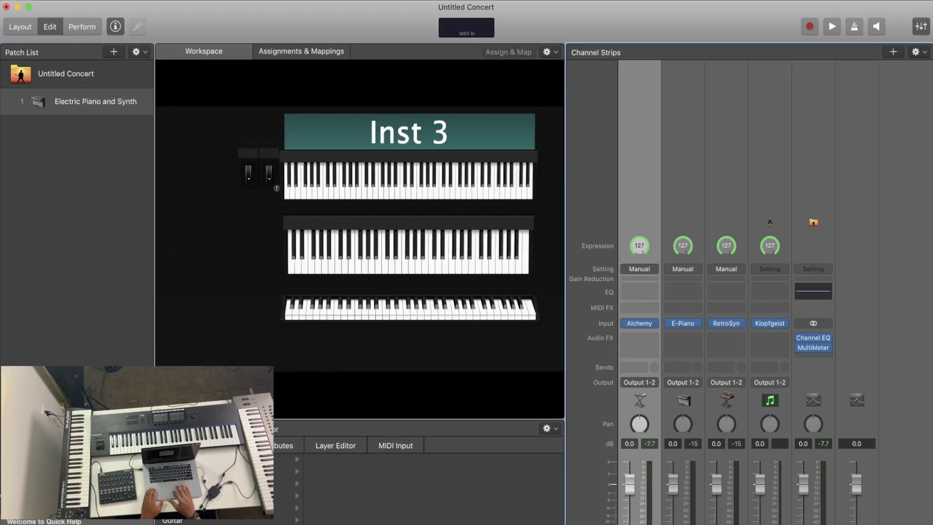
click(46, 0)
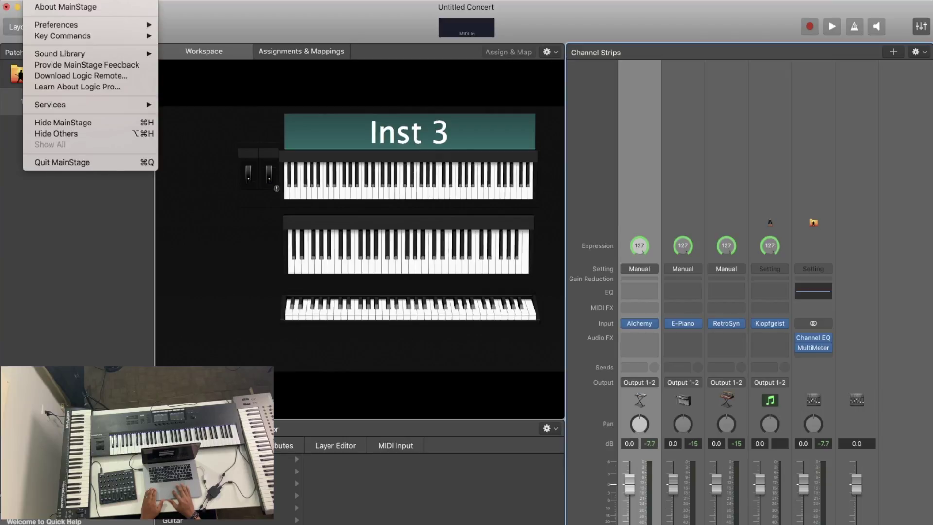
key(Escape)
click(626, 323)
mouse_move(677, 330)
click(672, 323)
click(714, 322)
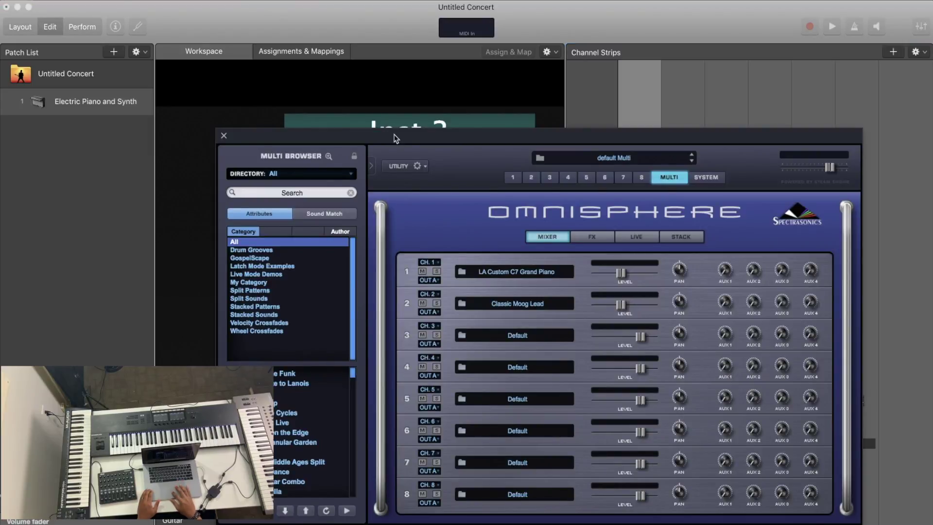
Step: Switch to Omnisphere, view part 1's piano patch, and lower part 3's level in the multi mixer
drag(396, 139, 330, 68)
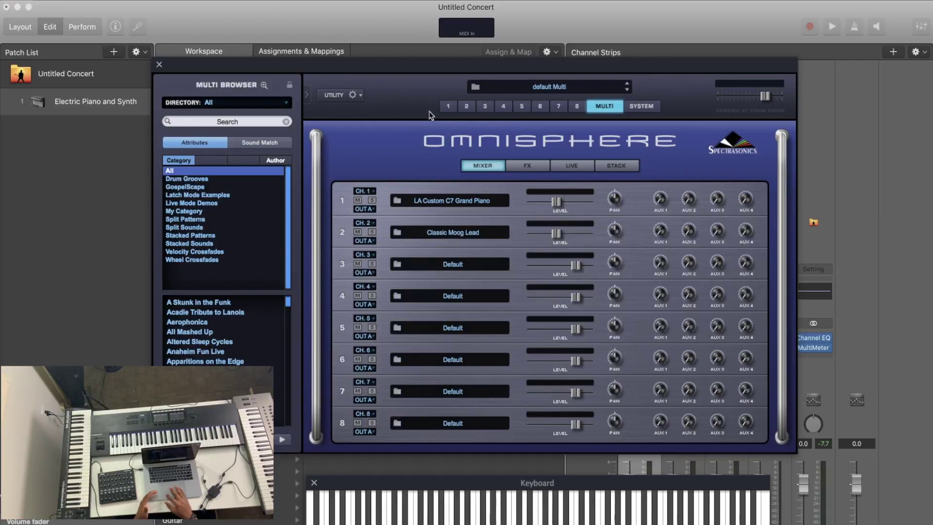
click(450, 108)
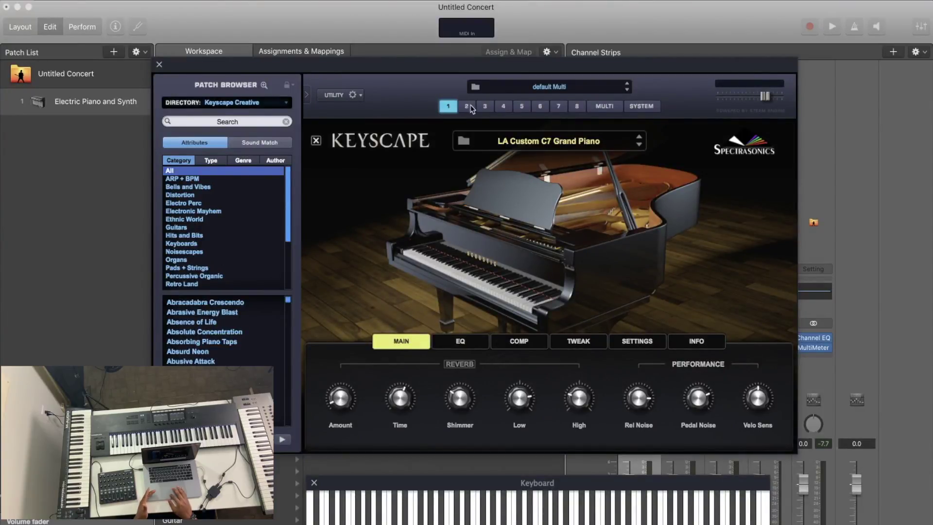
click(603, 108)
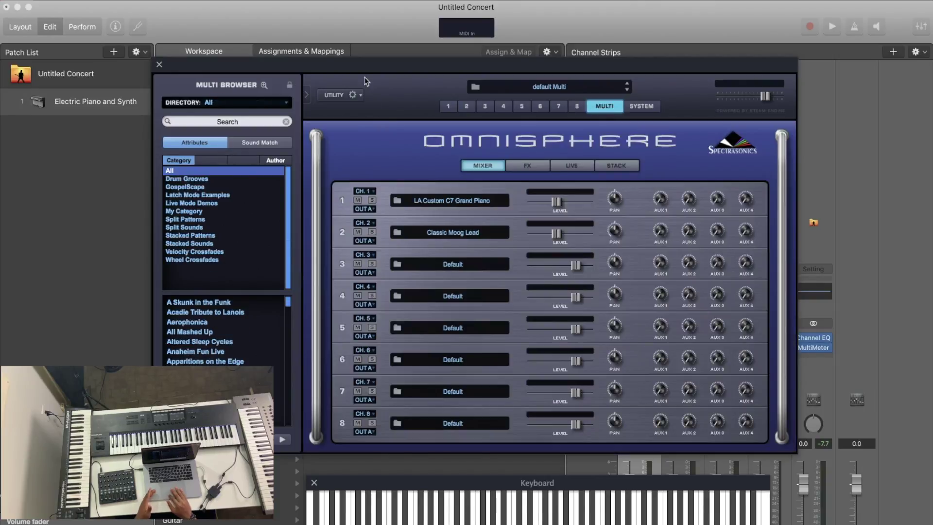
drag(361, 69, 376, 77)
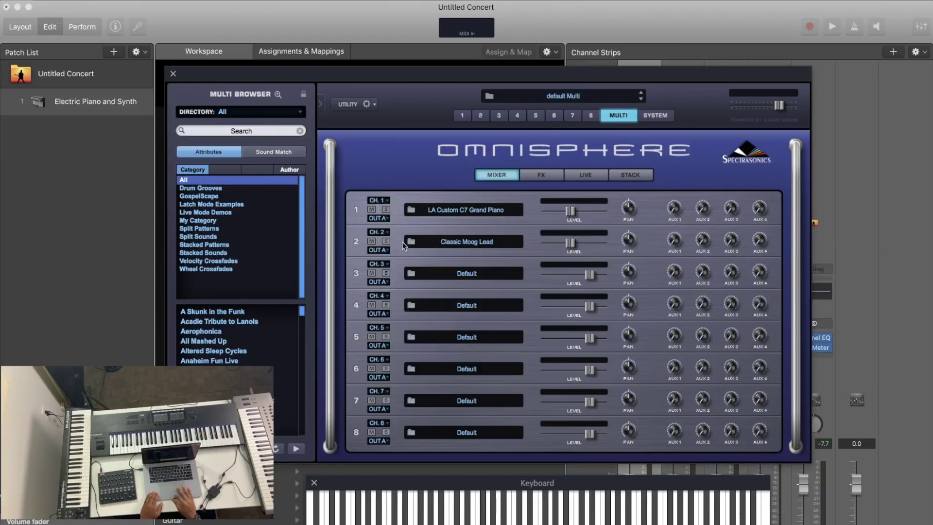
drag(589, 277, 573, 281)
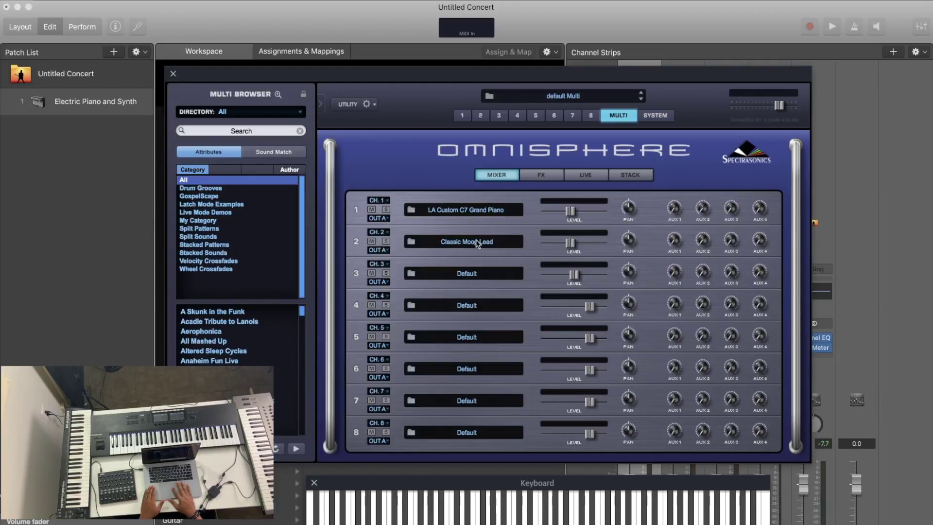
Step: Enable both ports of the KOMPLETE KONTROL S61 MK2, Keystation 49es and Impact LX49+ as active MIDI inputs in Omnisphere's settings
click(96, 13)
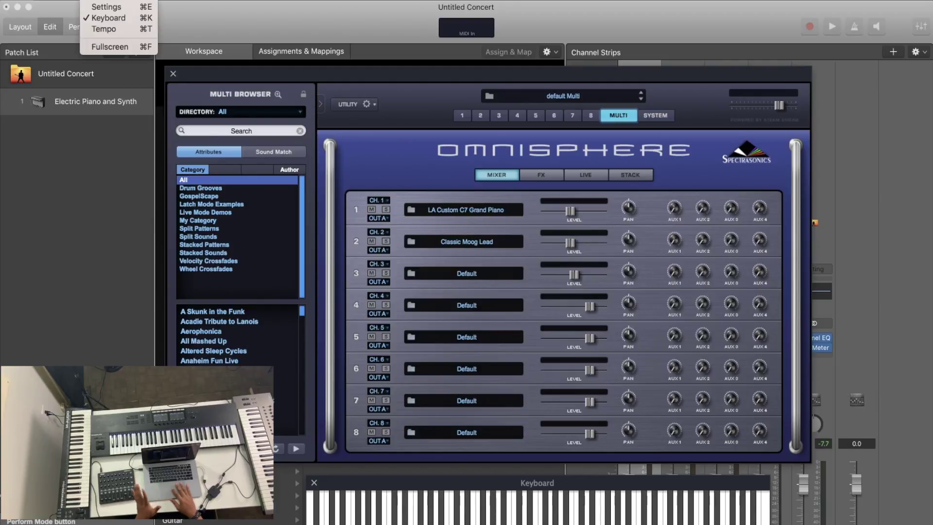
click(97, 10)
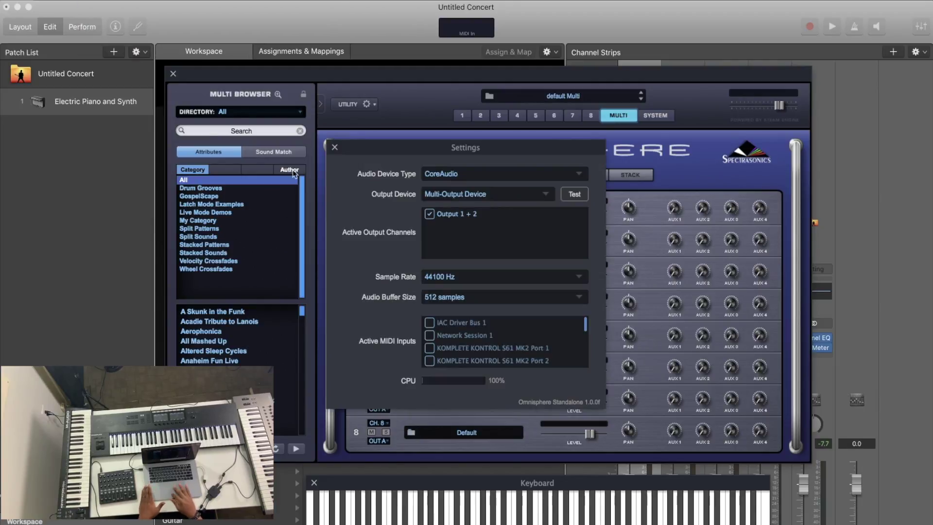
scroll(445, 336, down, 2)
scroll(445, 337, up, 1)
click(429, 337)
scroll(437, 342, down, 3)
click(429, 322)
click(429, 336)
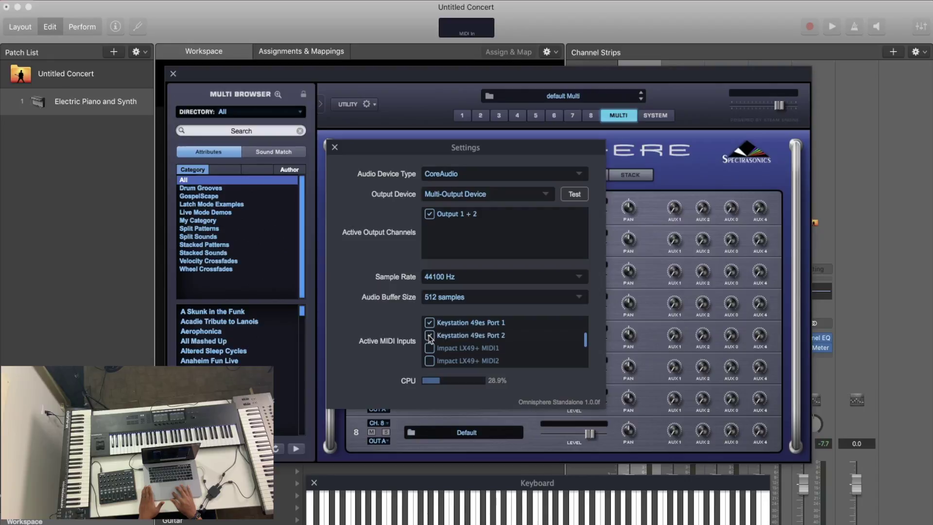
click(429, 347)
click(429, 360)
scroll(470, 350, down, 2)
scroll(470, 350, up, 5)
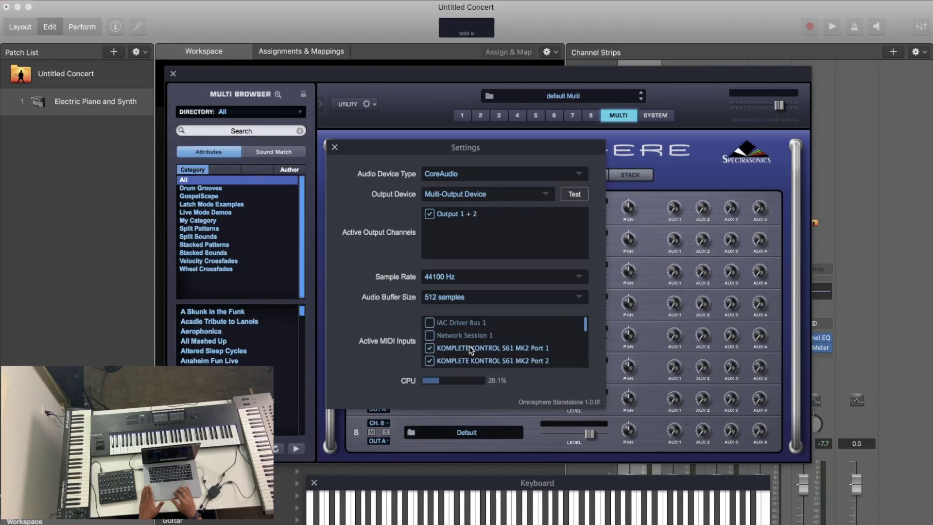
click(335, 147)
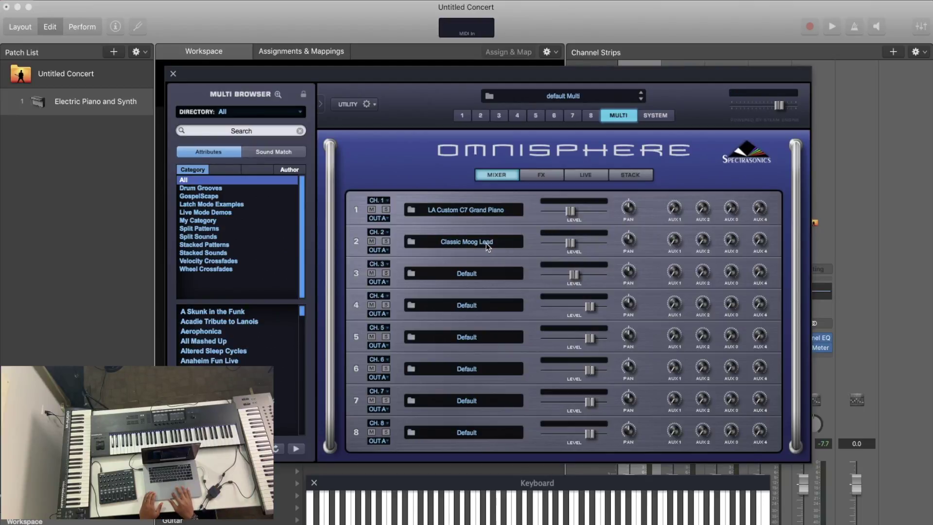
Step: Load the Blue Line Bed patch from the Pads + Strings category into part 3 and return to the multi mixer
click(461, 278)
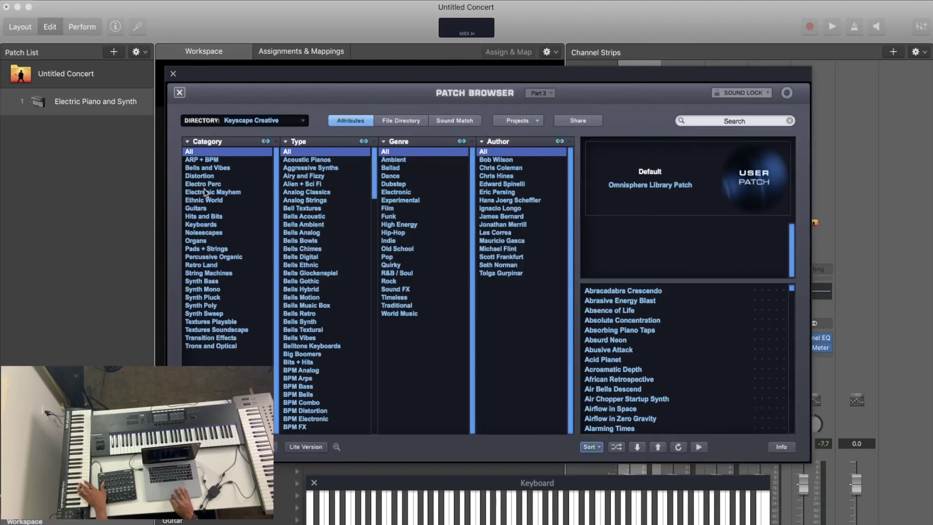
click(201, 248)
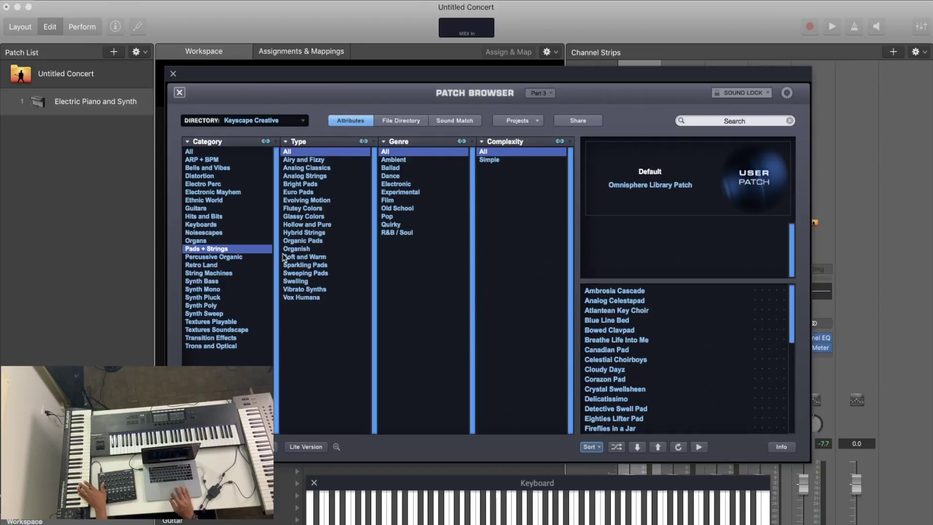
click(608, 321)
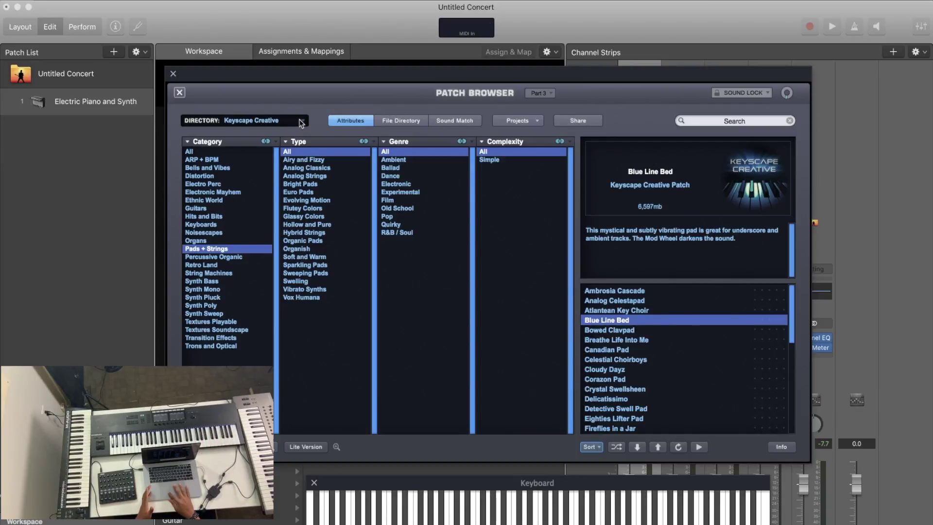
click(180, 92)
click(618, 115)
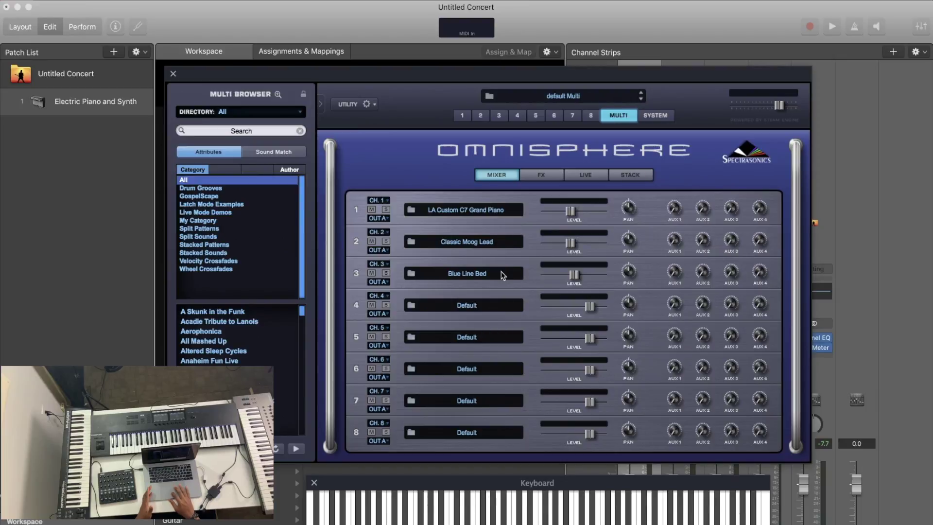
Step: Look through the multi's Live, FX and Stack pages and return to the mixer
click(584, 176)
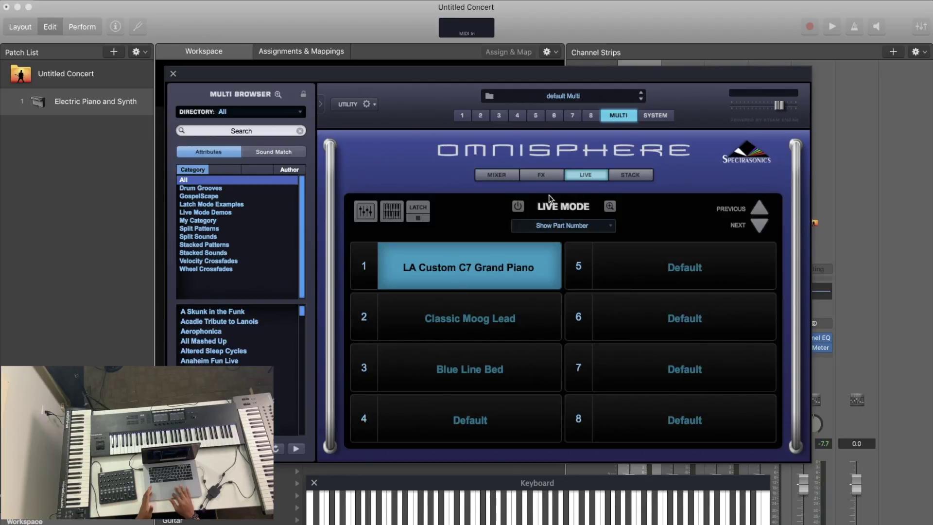
click(539, 176)
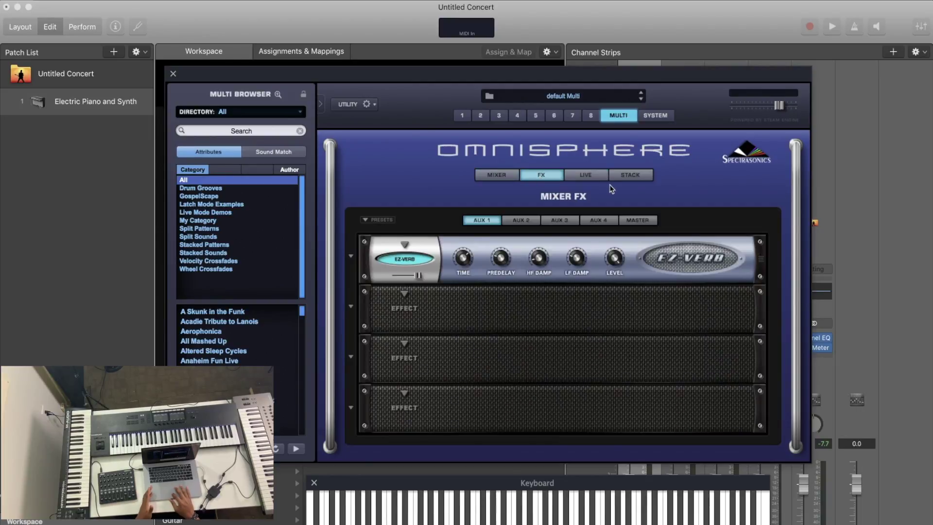
click(623, 181)
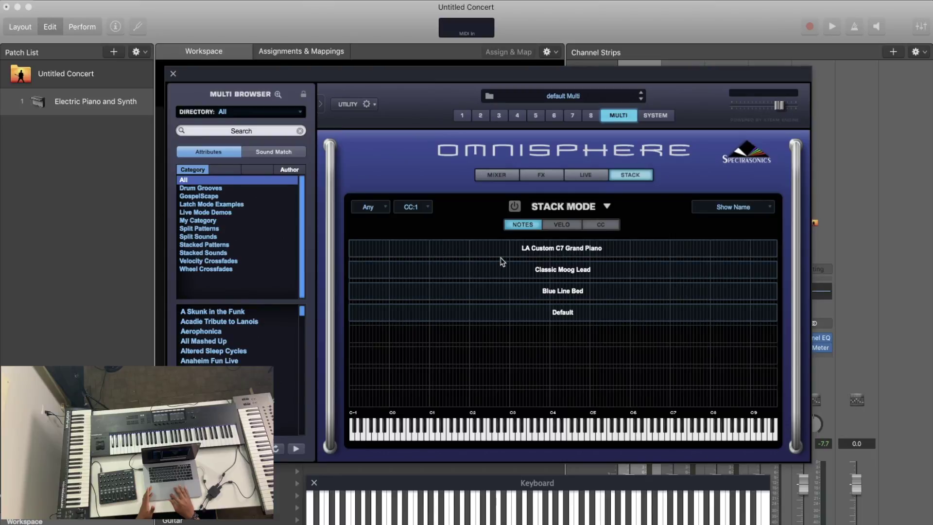
click(505, 178)
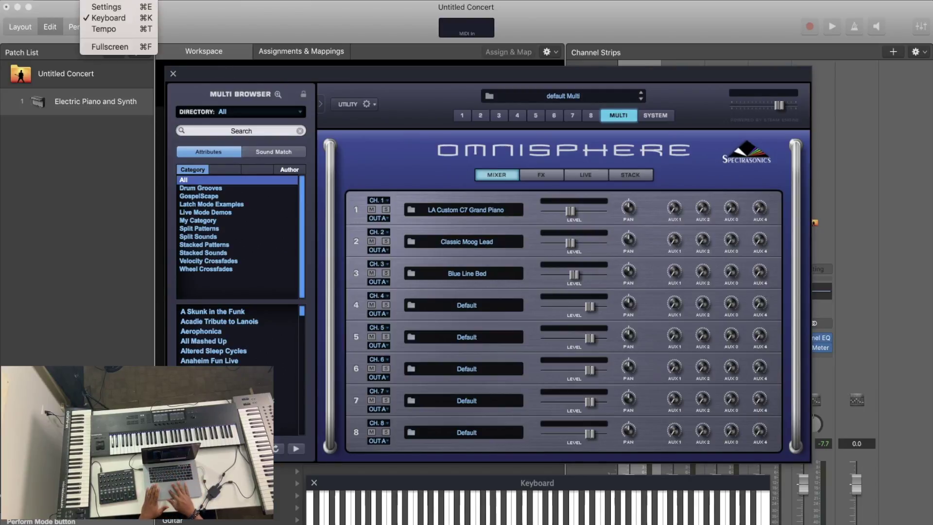
Step: Disable the KOMPLETE KONTROL, Keystation 49es and Impact LX49+ MIDI inputs in Omnisphere's settings and close them
click(104, 9)
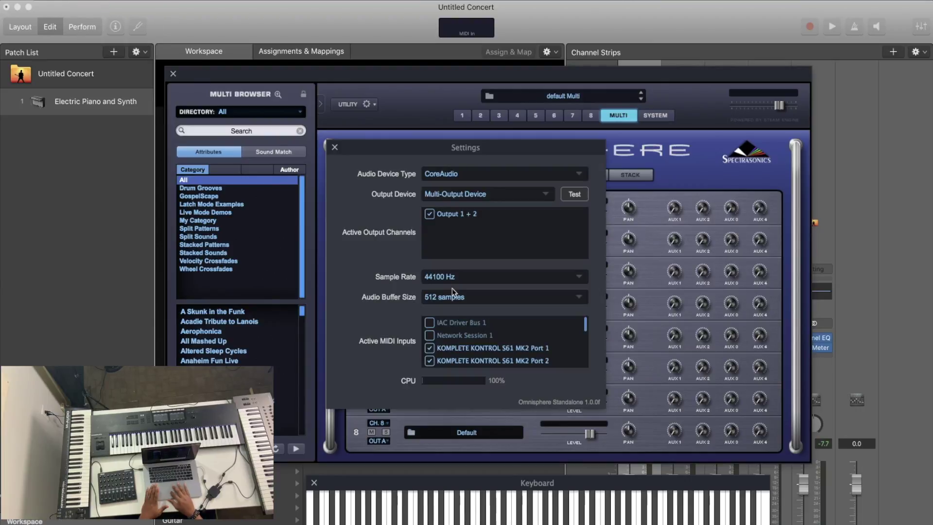
click(430, 348)
click(429, 361)
scroll(431, 362, down, 3)
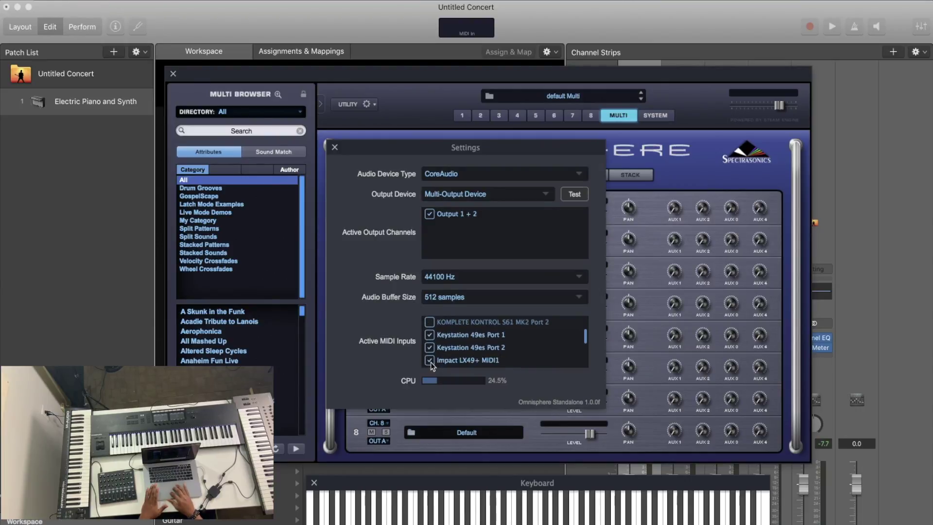
click(429, 335)
click(429, 348)
click(430, 360)
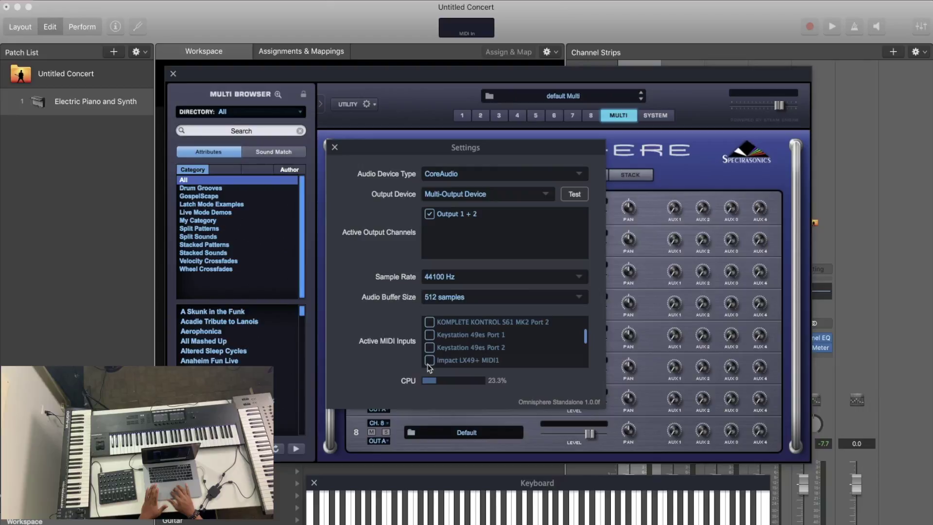
scroll(429, 367, down, 2)
click(430, 344)
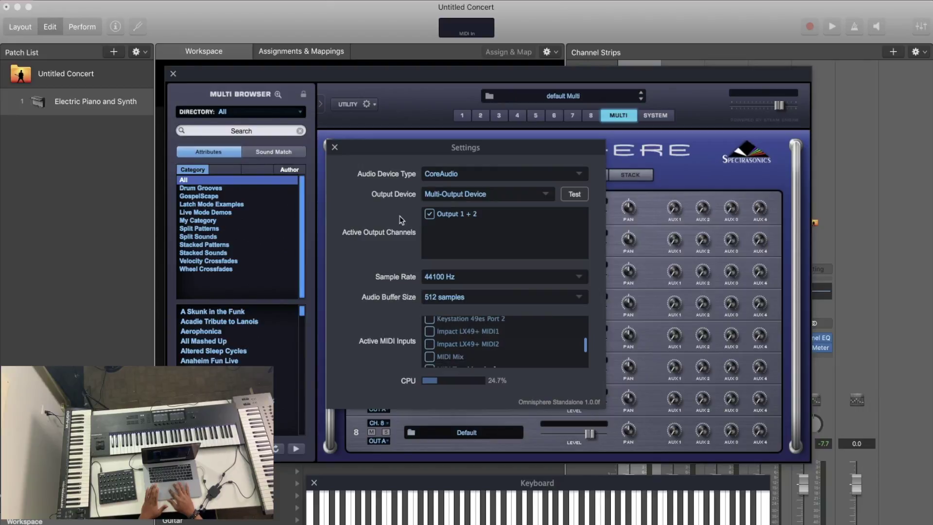
click(335, 147)
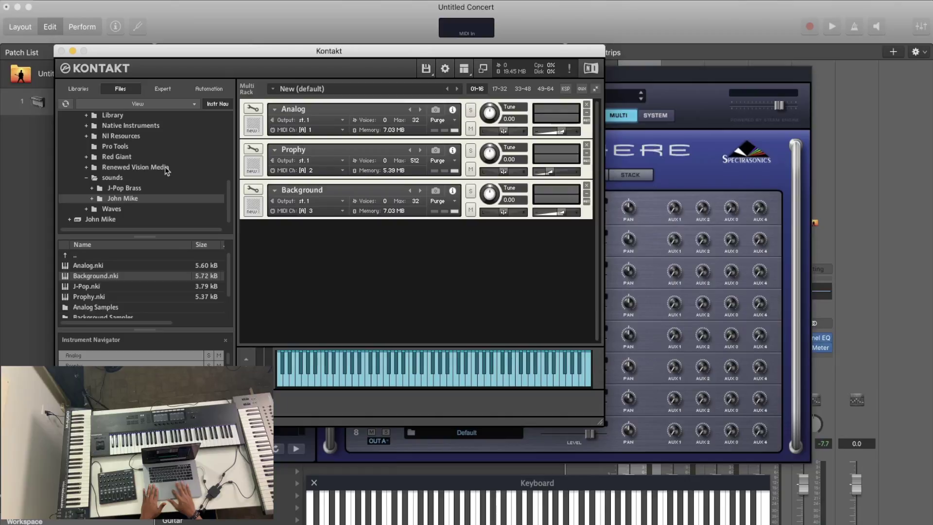
Step: Switch to Kontakt and examine the MIDI port and channel choices of the Analog instrument without changing them
drag(242, 56, 278, 50)
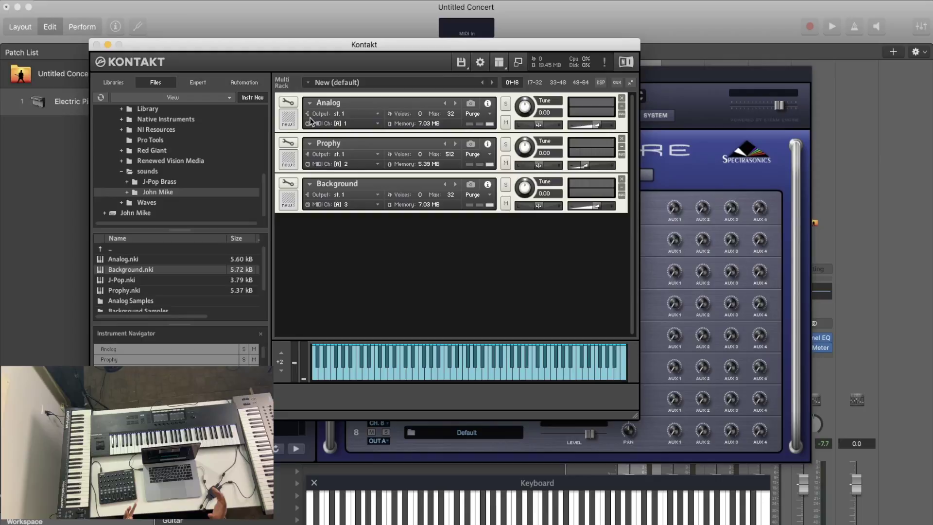
click(688, 78)
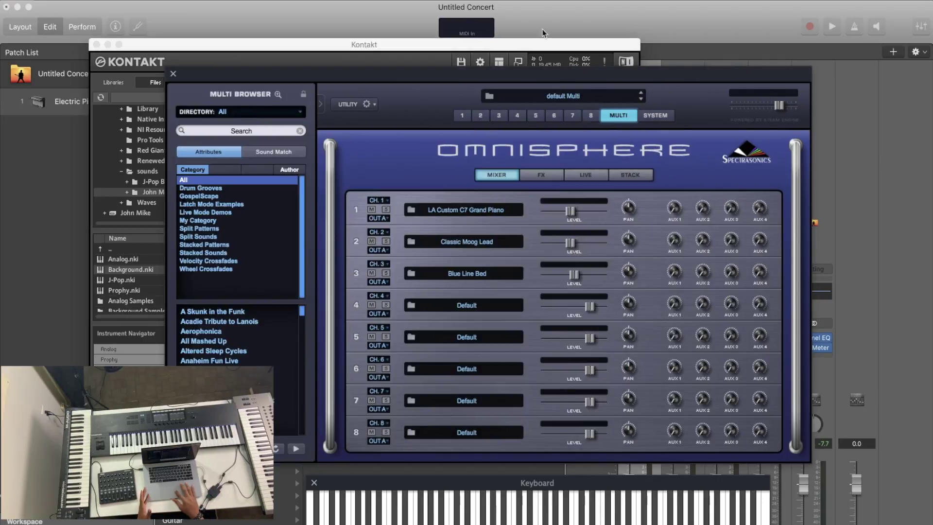
click(375, 44)
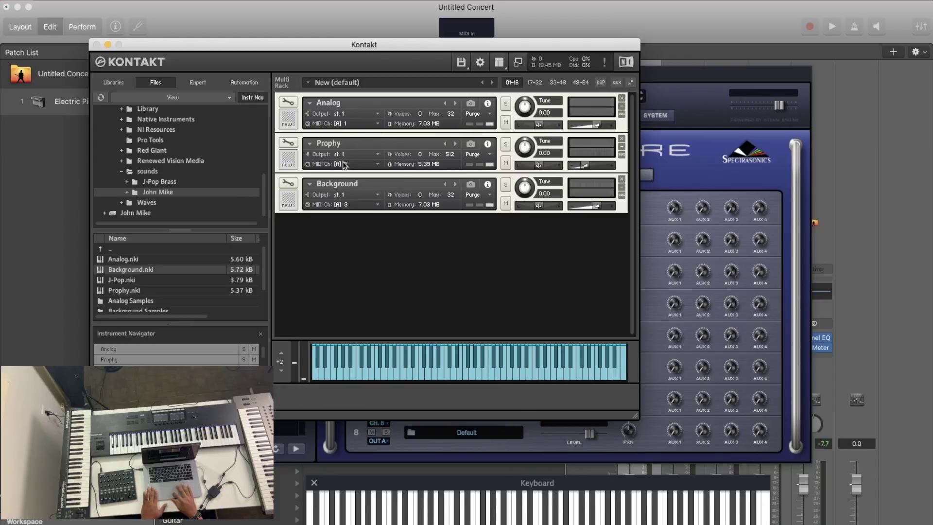
click(368, 124)
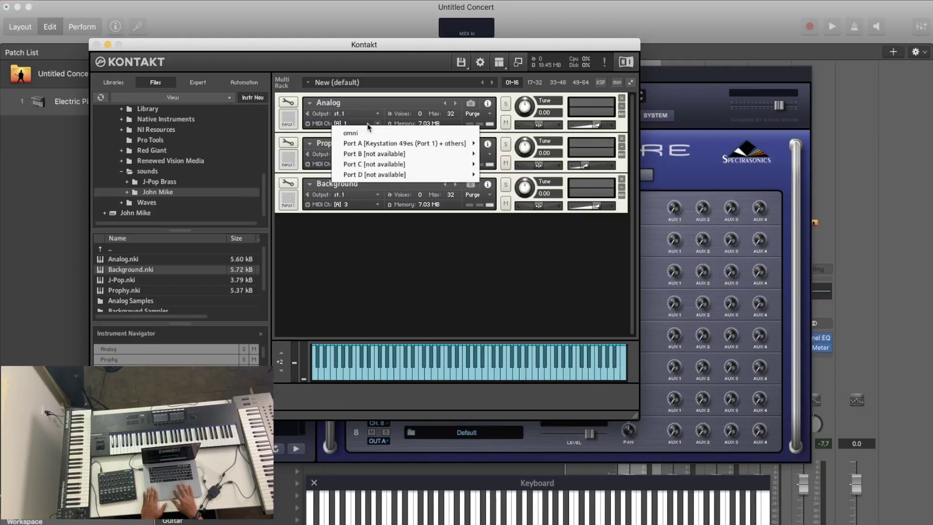
mouse_move(373, 144)
mouse_move(468, 146)
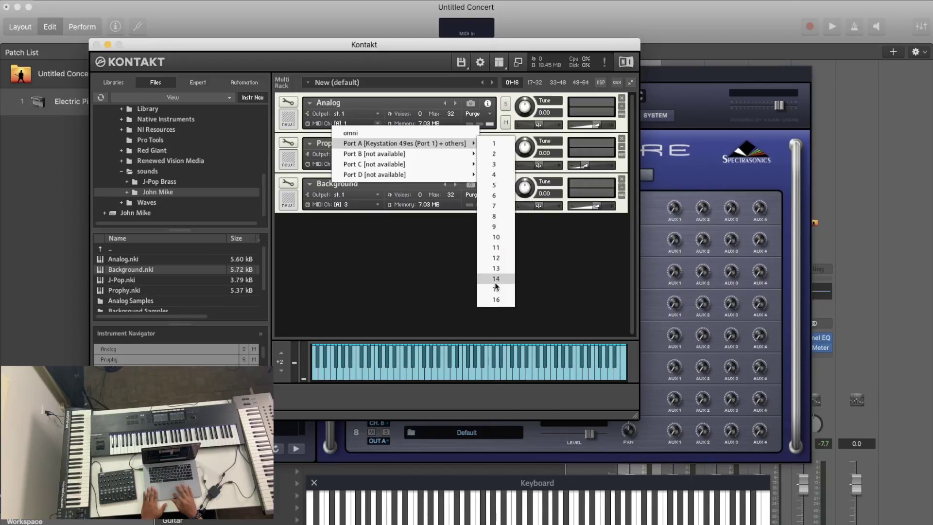
click(399, 278)
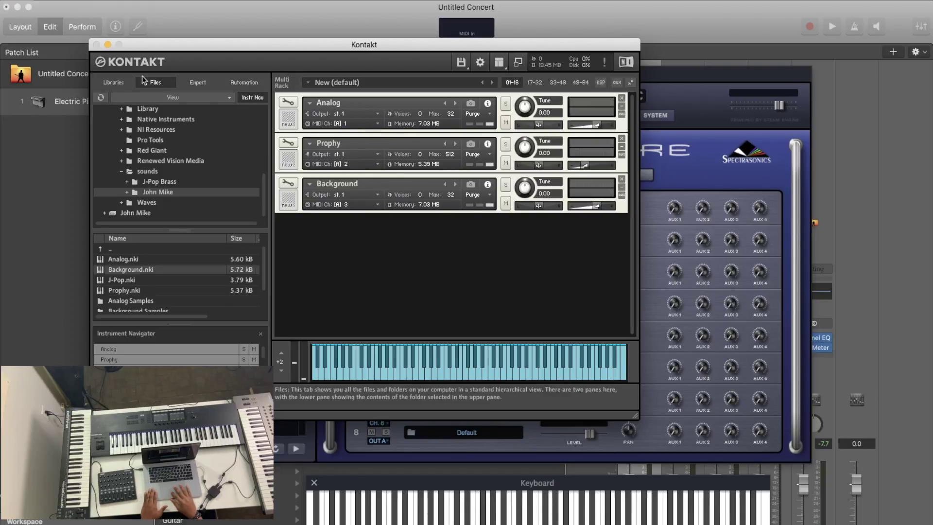
Step: Open Kontakt's MIDI input options and assign both KOMPLETE KONTROL S61 MK2 ports to Port A
click(41, 1)
click(58, 25)
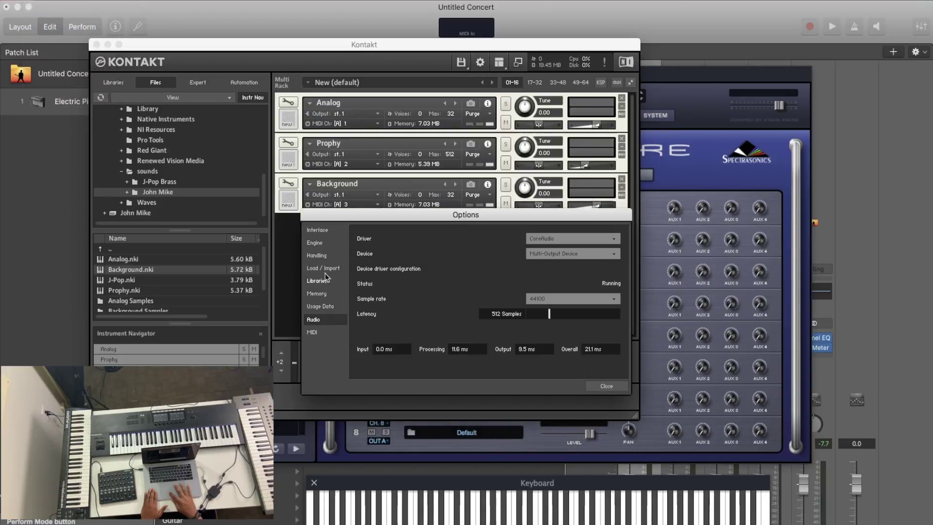
click(319, 331)
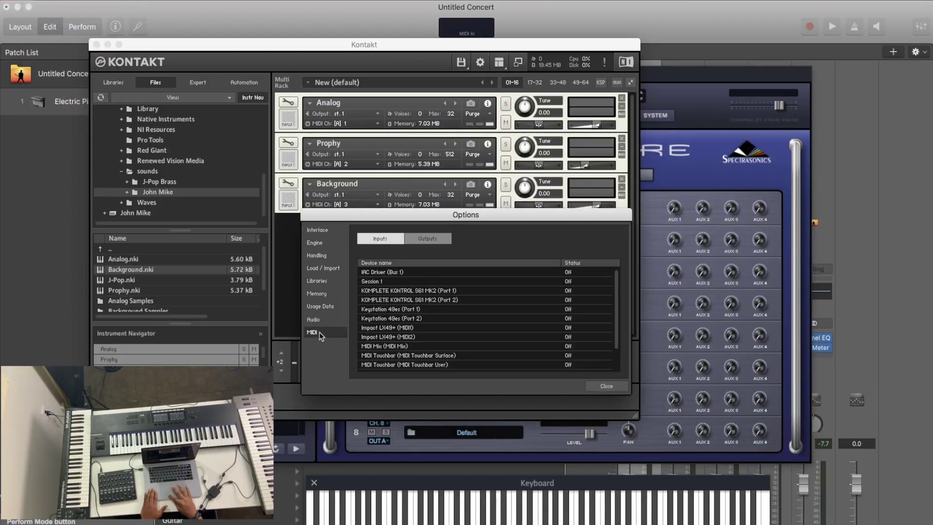
click(569, 291)
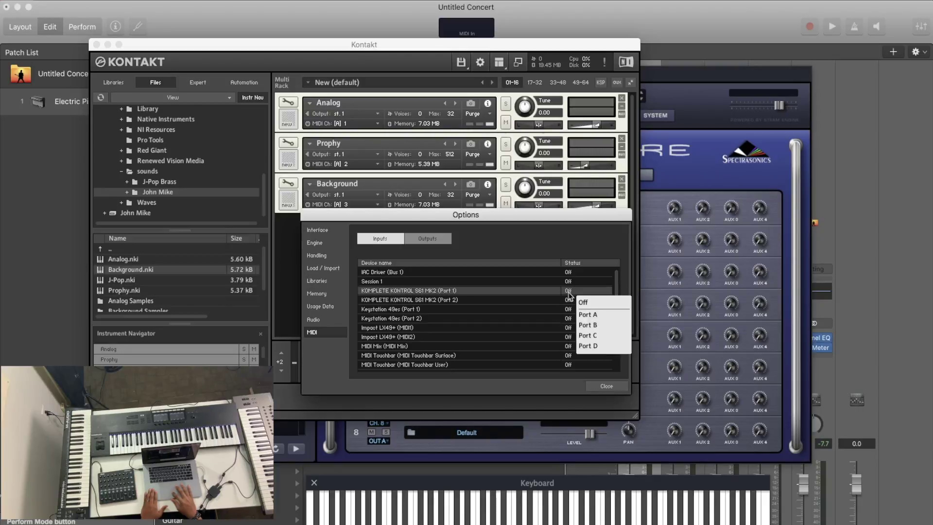
click(584, 315)
click(570, 301)
click(584, 325)
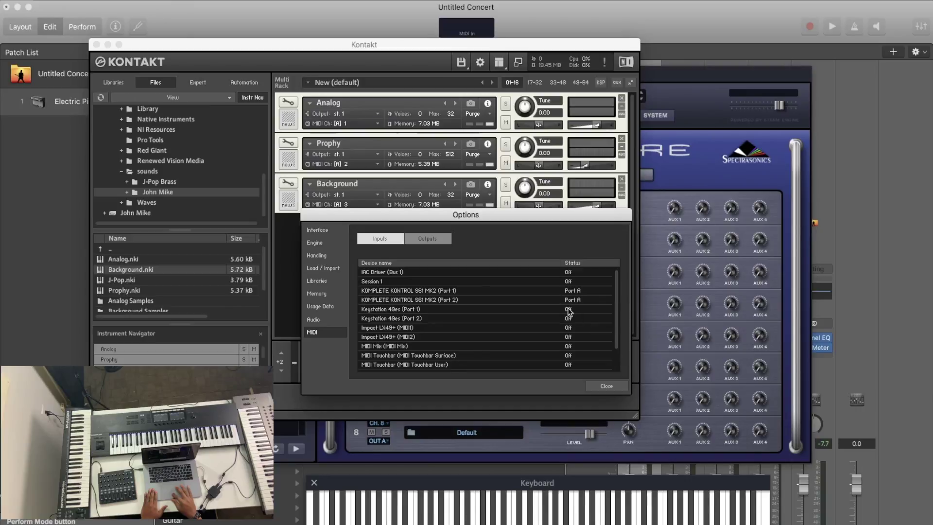
Step: Assign Keystation 49es Port 1 and Port 2 to Kontakt's Port A
click(569, 311)
click(581, 335)
click(569, 321)
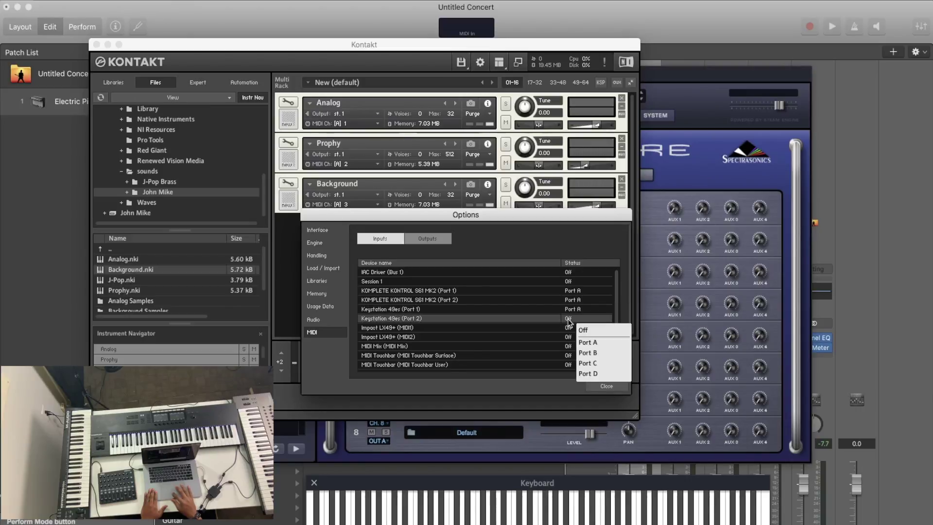
click(581, 342)
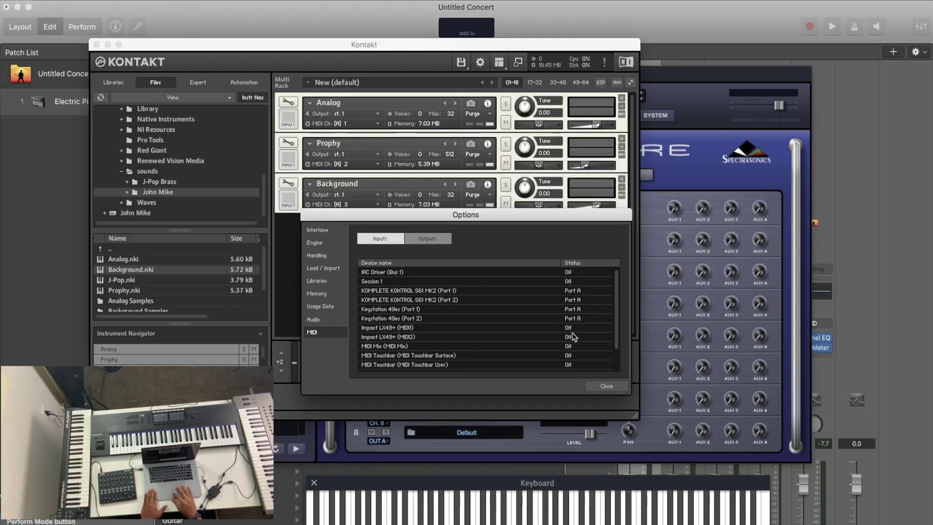
Step: Assign the Impact LX49+ MIDI1 and MIDI2 inputs to Port A and close the options
click(569, 328)
click(583, 352)
click(575, 339)
click(589, 359)
click(602, 387)
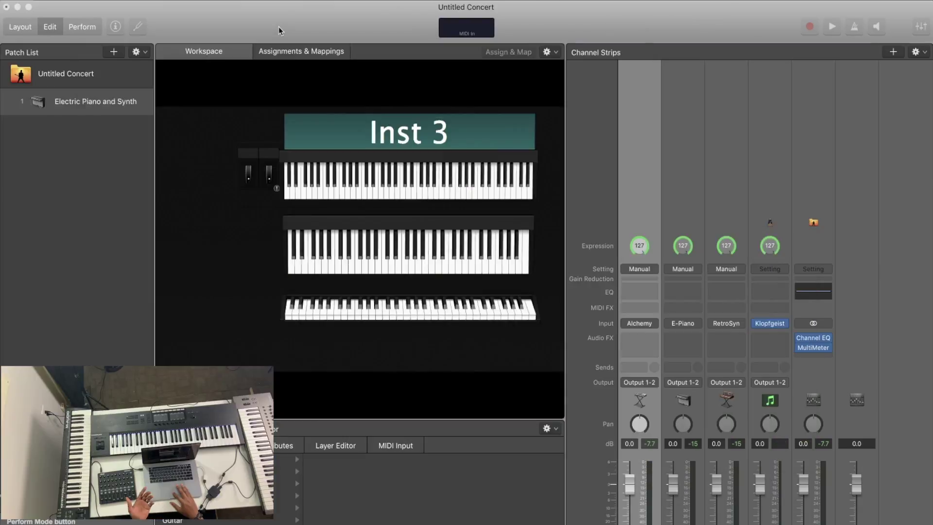
Step: Switch back to Kontakt with the Analog, Prophy and Background instruments in its rack
key(super+w)
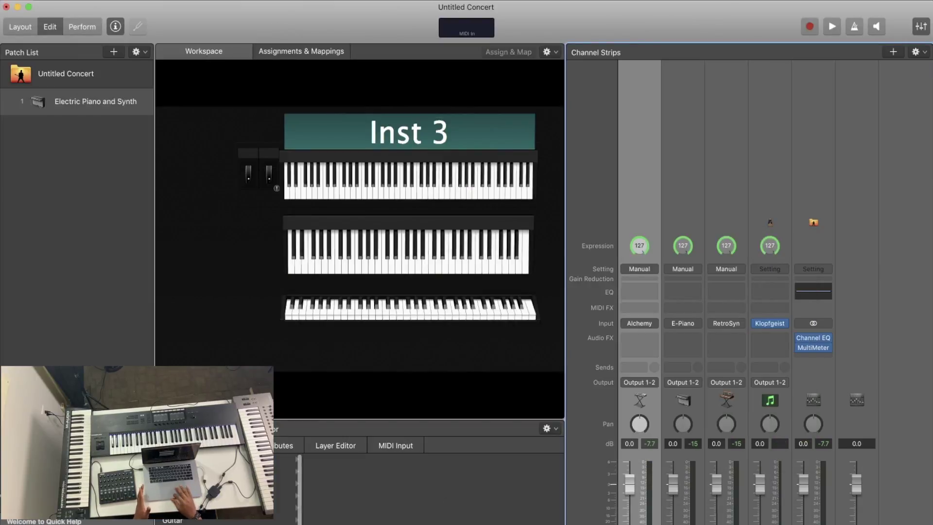
key(super+Tab)
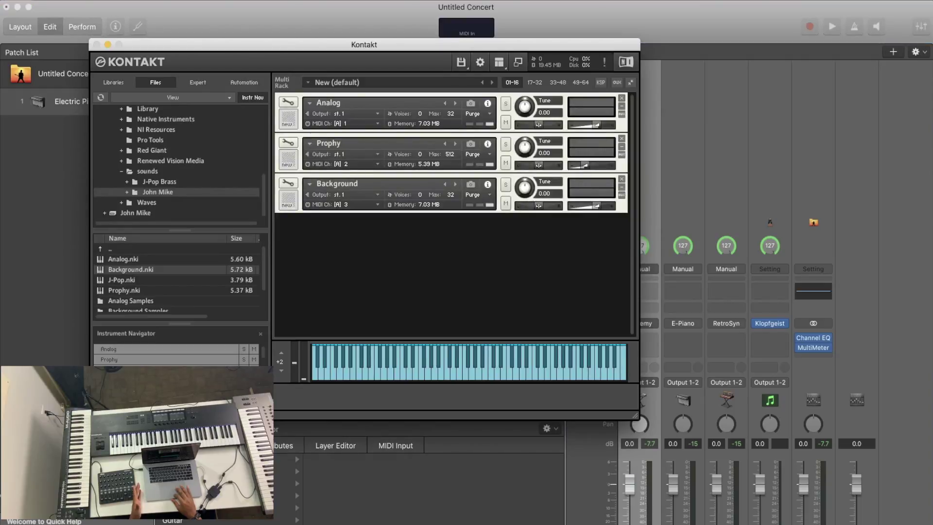